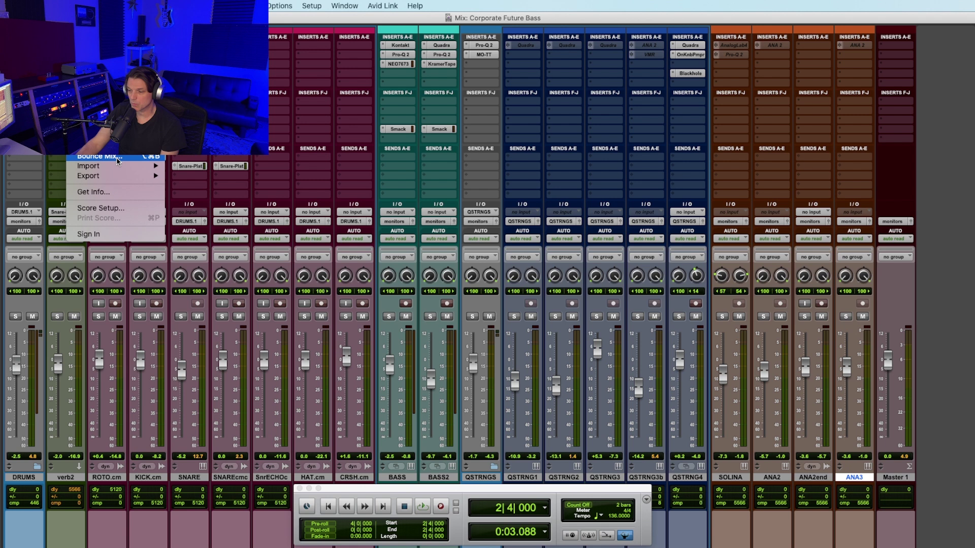
Dismiss the file options, reposition the transport window, and confirm Master 1 still outputs to monitors
left_click(307, 160)
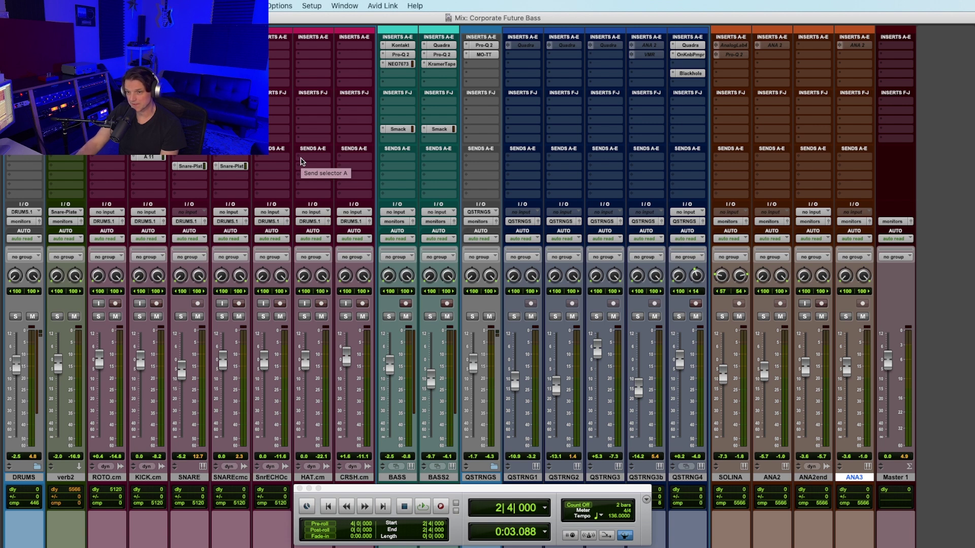
mouse_move(511, 492)
left_mouse_down()
mouse_move(518, 509)
mouse_move(523, 496)
left_mouse_up()
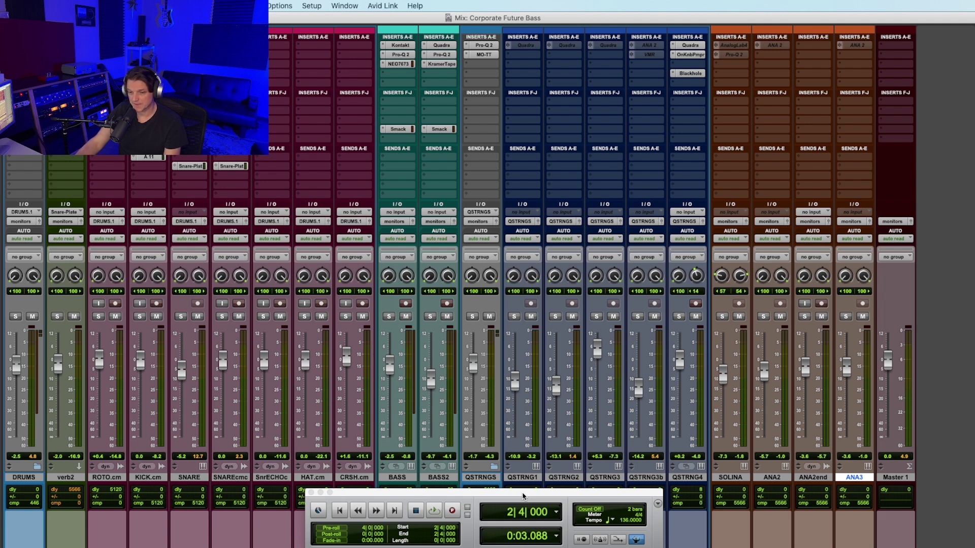
left_click(896, 477)
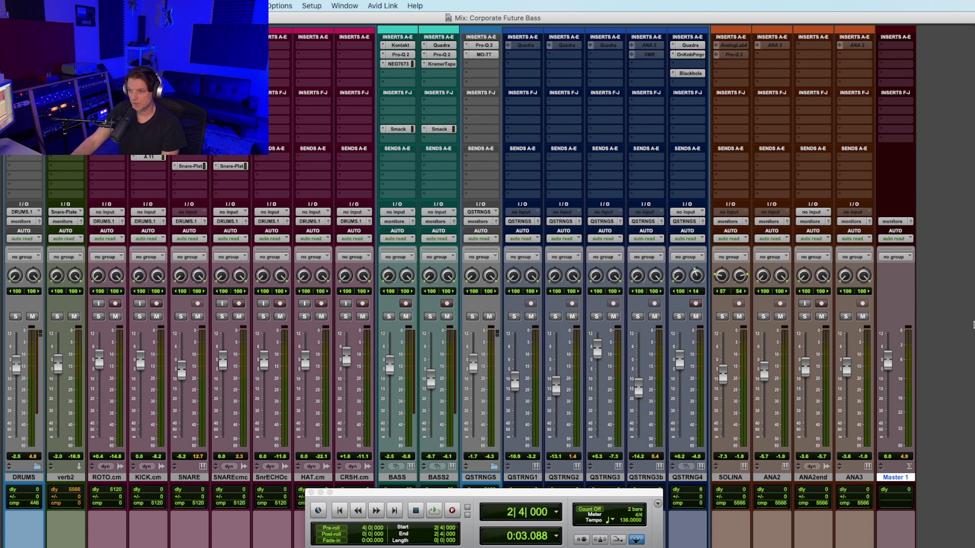
left_click(893, 221)
mouse_move(923, 227)
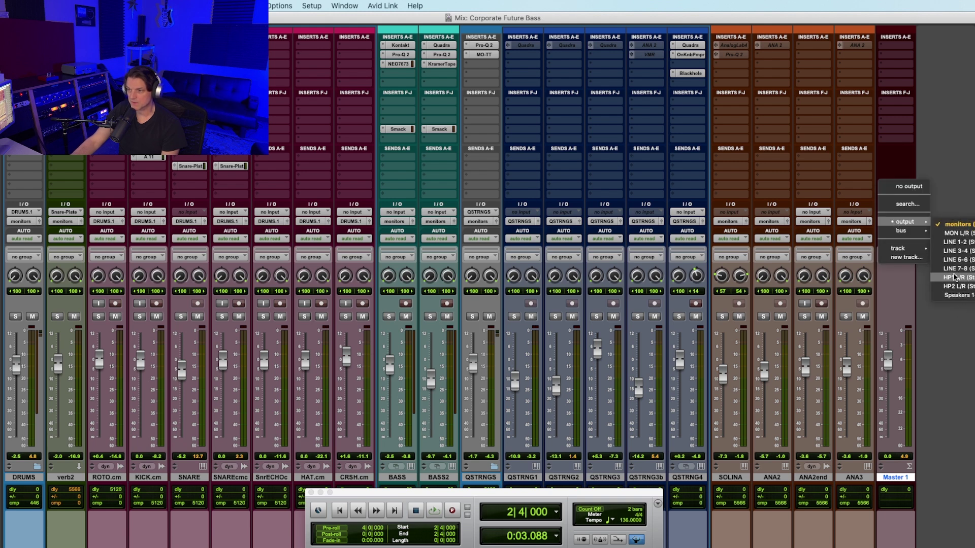
left_click(956, 324)
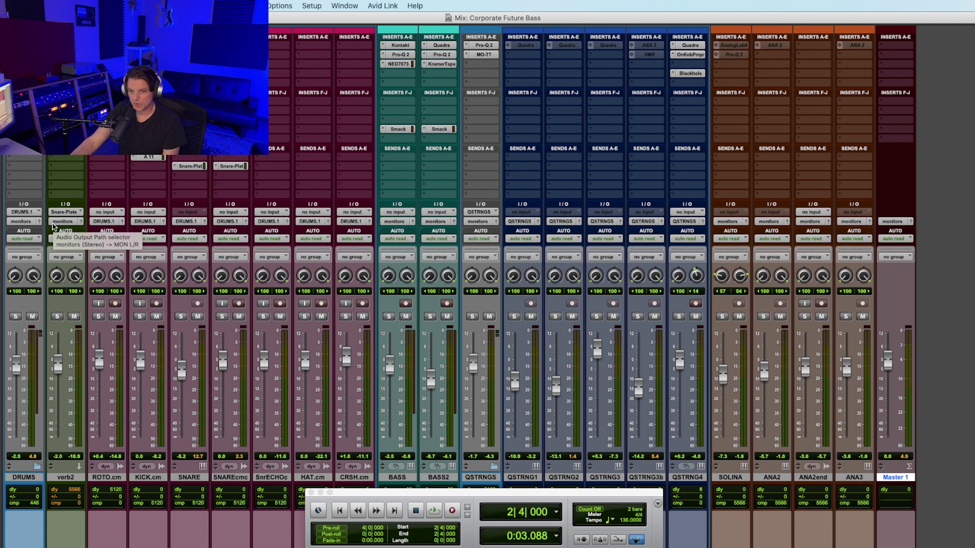
Select the music tracks: DRUMS, verb2, BASS, BASS2, QSTRNGS, SOLINA, ANA2, ANA2end and ANA3
left_click(26, 478)
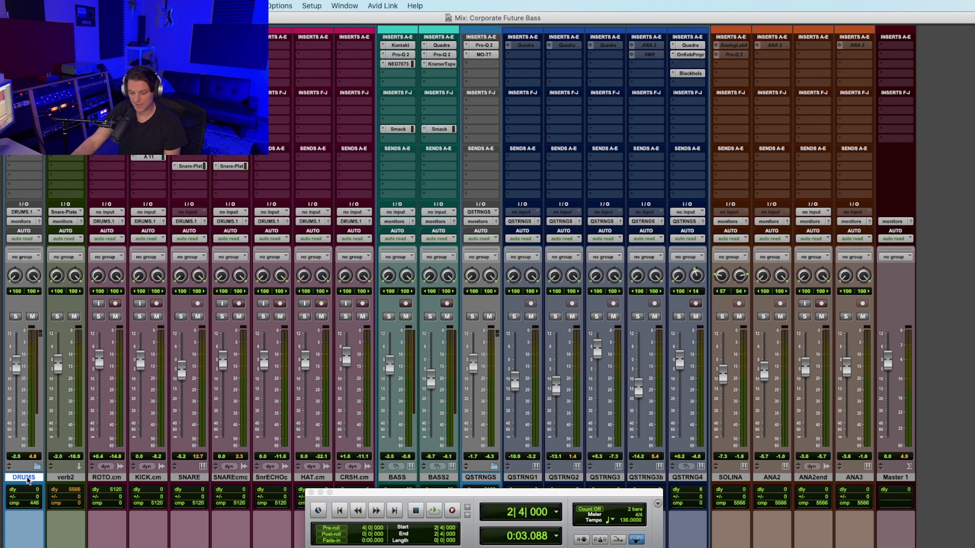
left_click(66, 478, "shift")
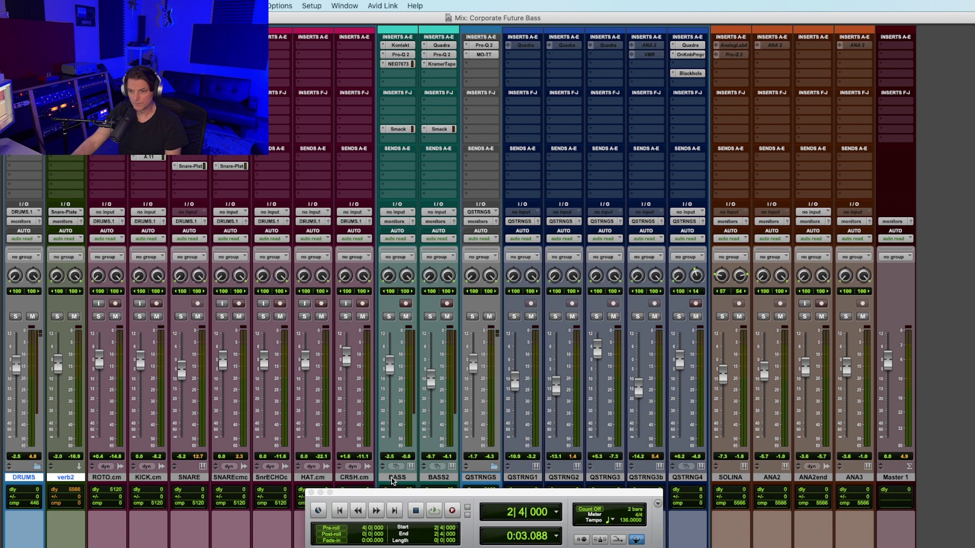
left_click(396, 478, "super")
left_click(443, 480, "super")
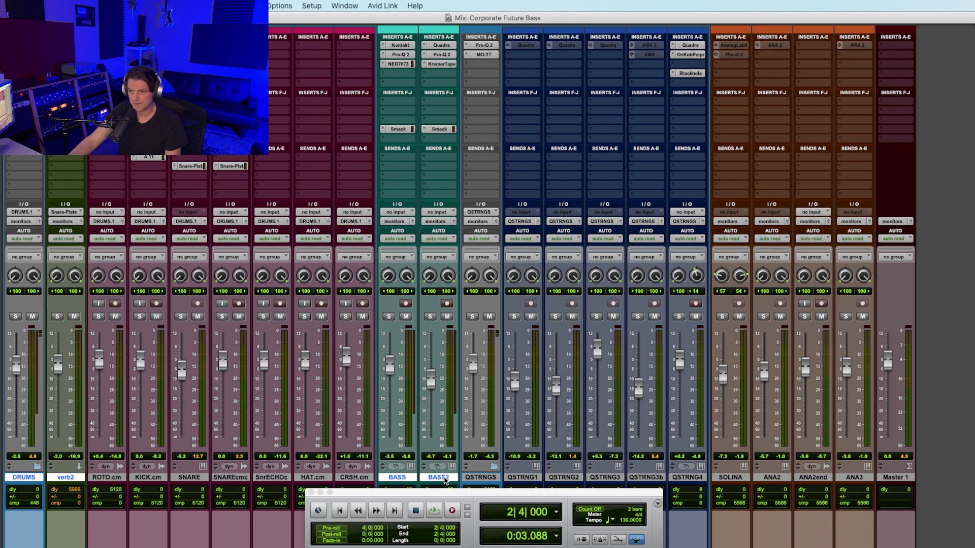
left_click(481, 478, "super")
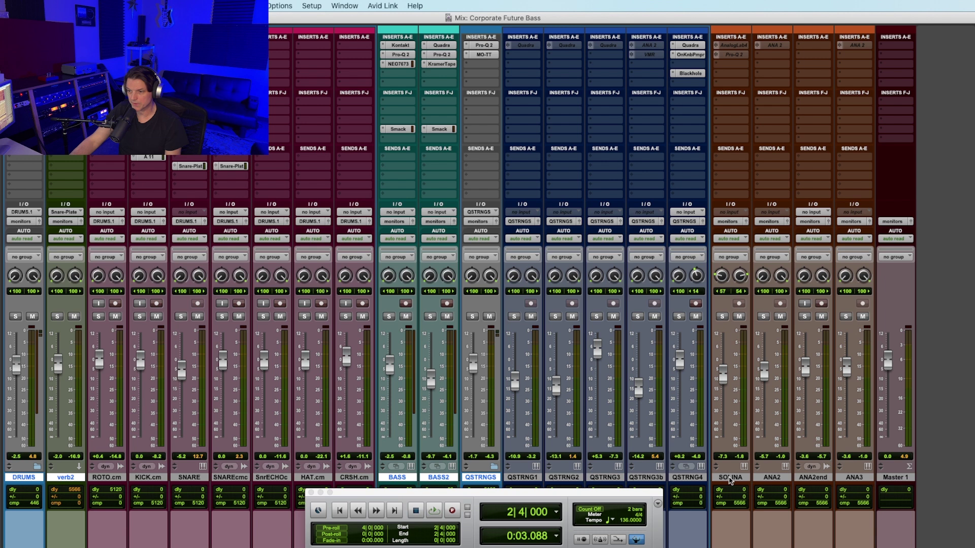
left_click(732, 479, "super")
left_click(771, 480, "super")
left_click(812, 478, "super")
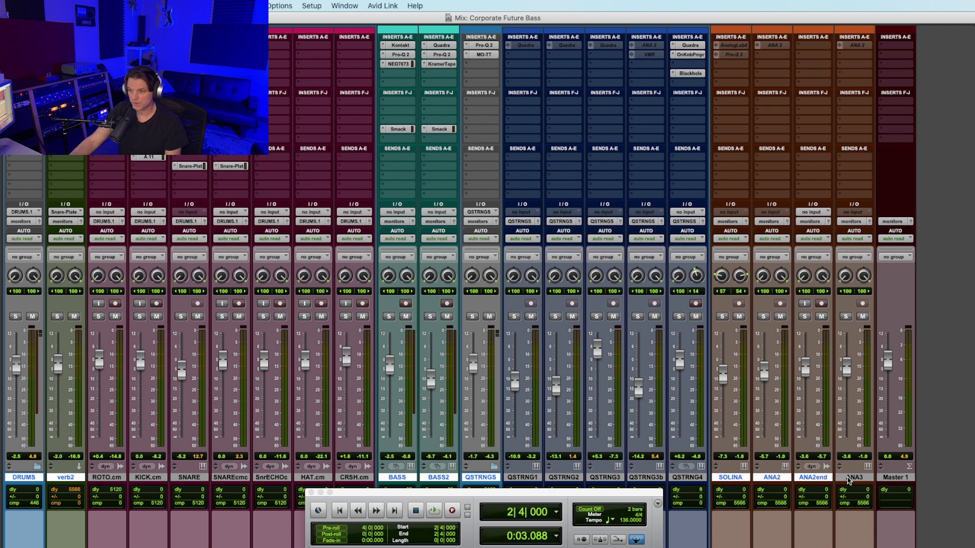
left_click(856, 479, "super")
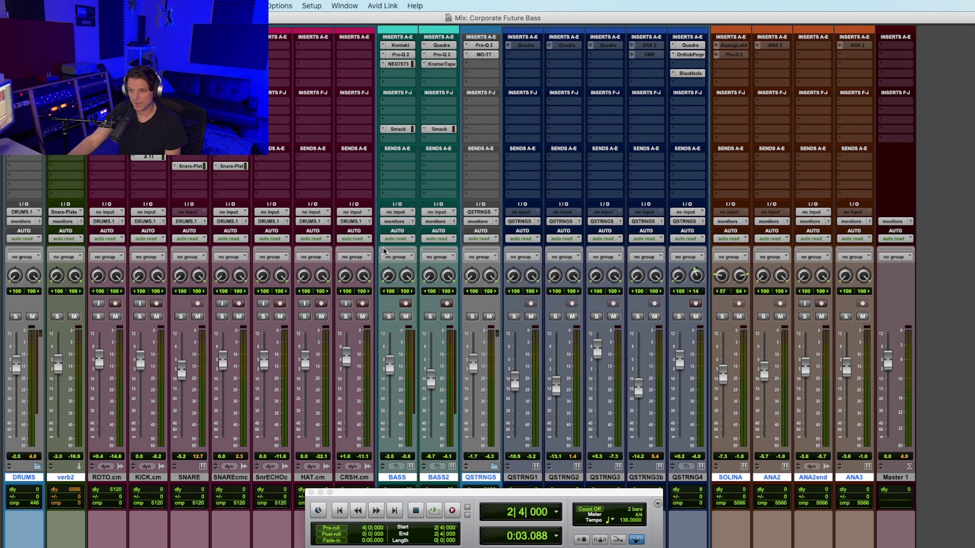
Route all selected tracks' outputs to the MIX BUSS stereo bus
left_click(398, 222)
mouse_move(405, 233)
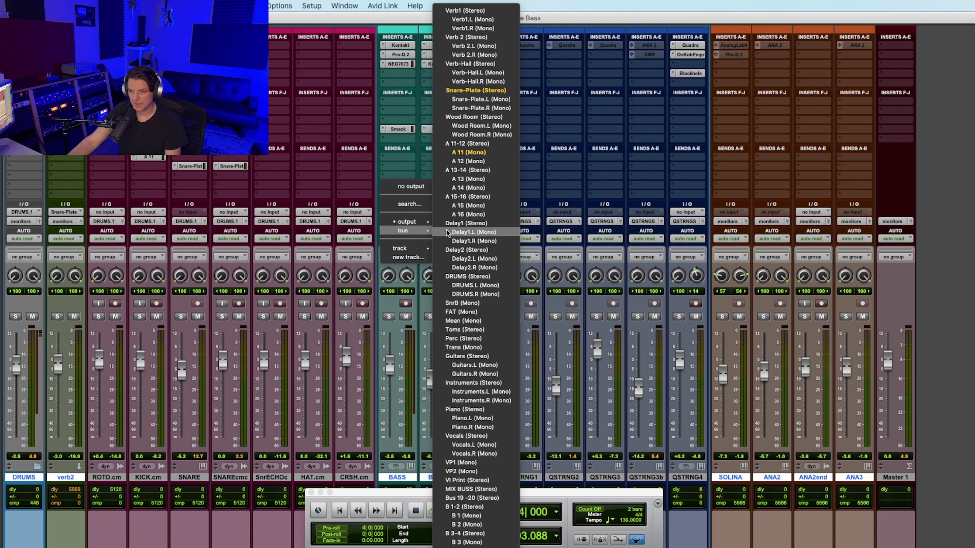
left_click(477, 489, "alt+shift")
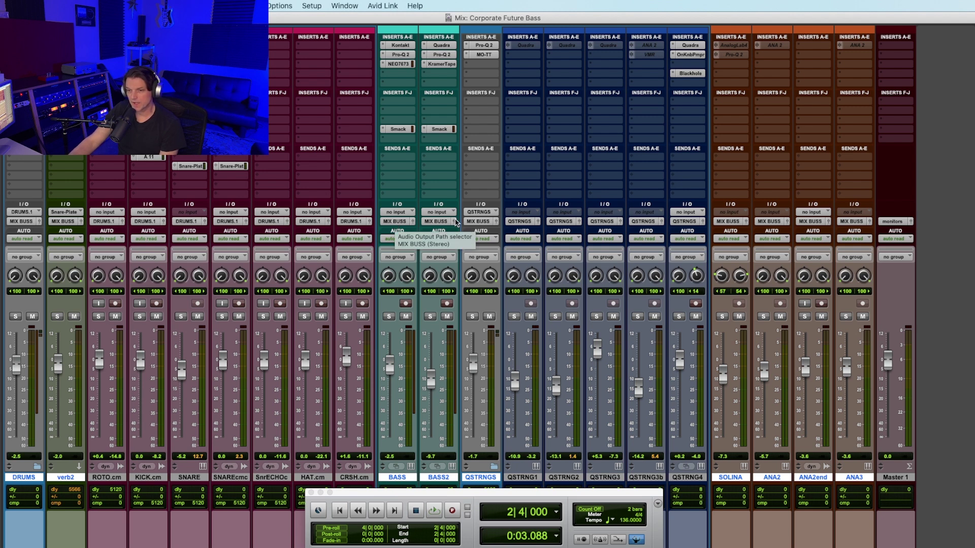
left_click(315, 7)
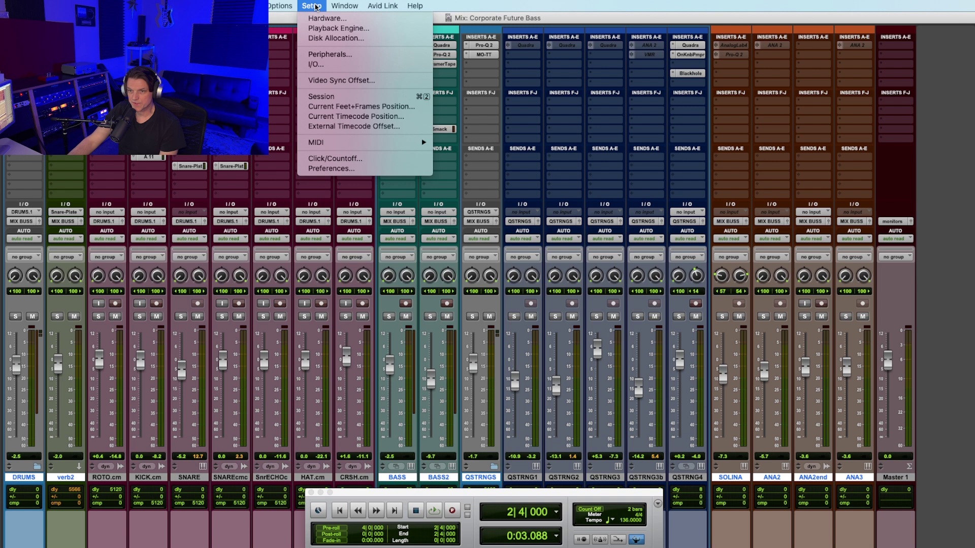
left_click(320, 68)
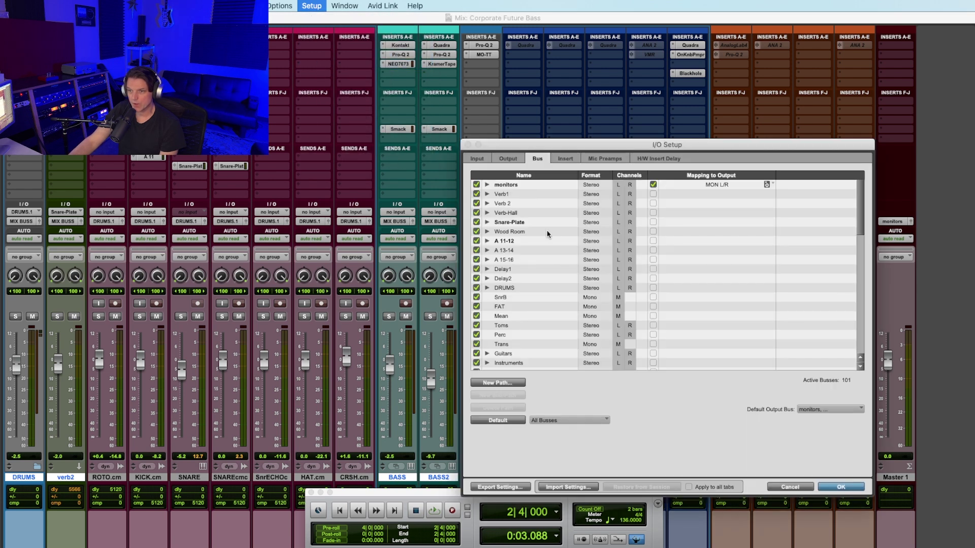
left_click(507, 159)
left_click(537, 159)
scroll(527, 249, "down", 6)
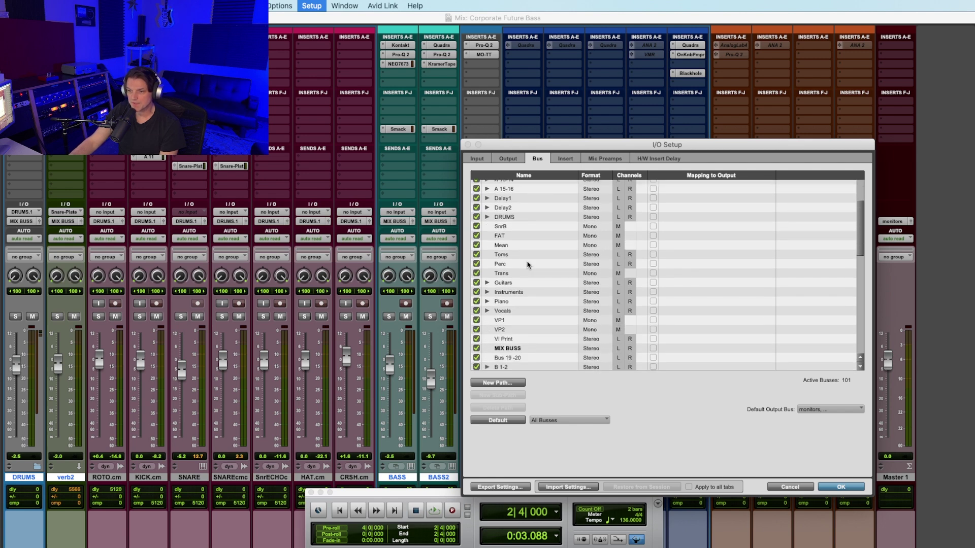
left_click(533, 338)
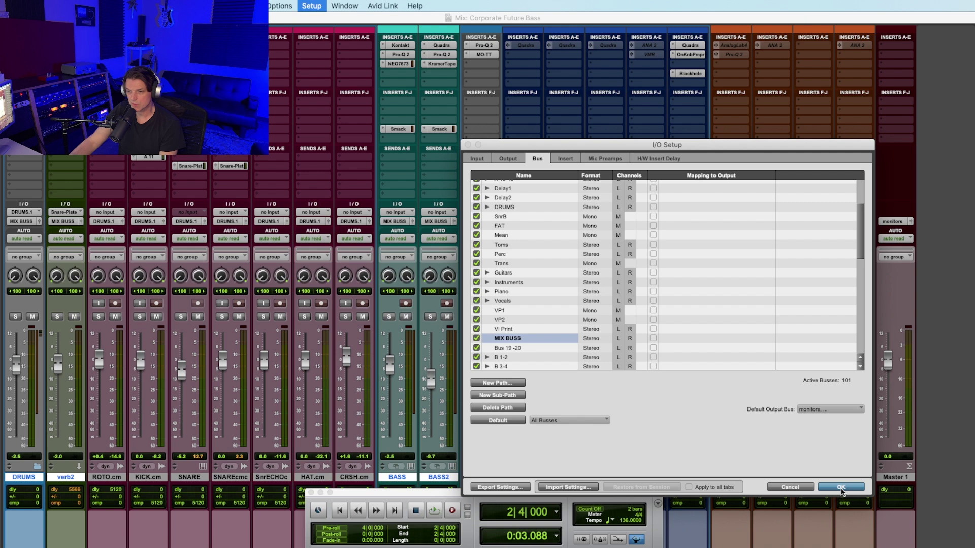
left_click(841, 488)
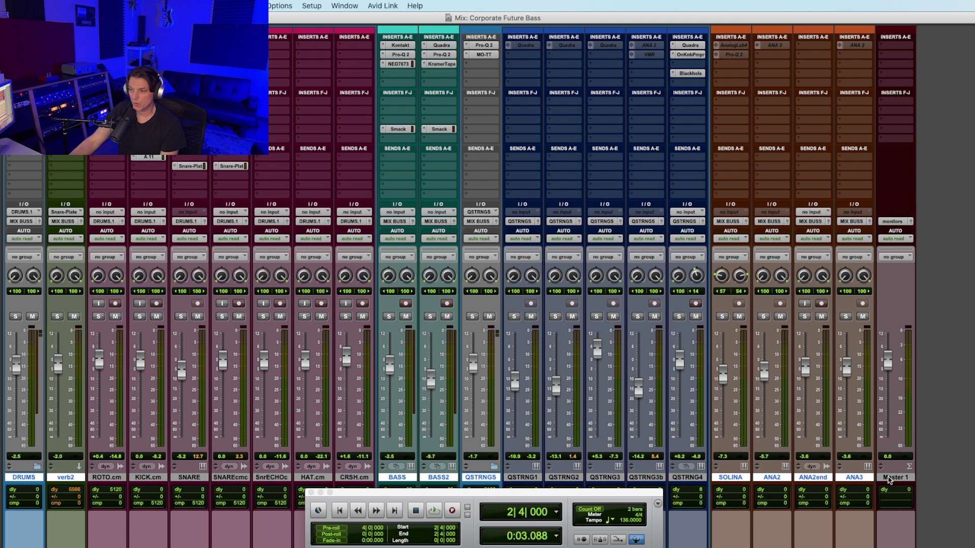
Create a new aux input track after Master 1
left_click(889, 478)
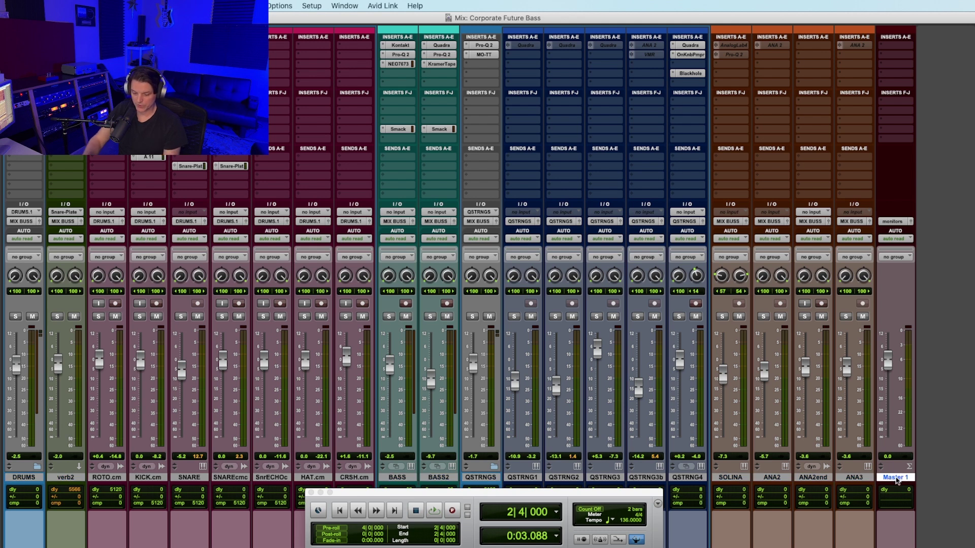
key("super+shift+n")
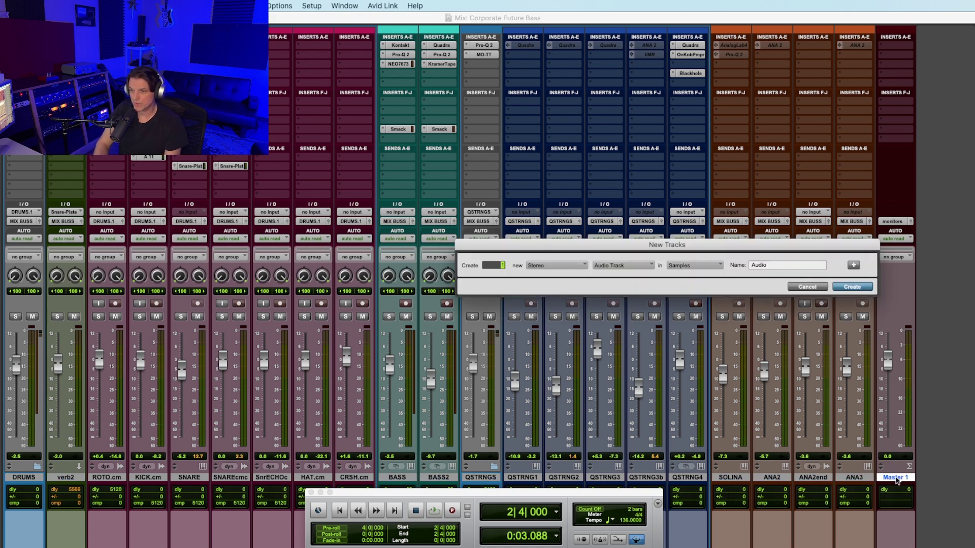
key("super+Down")
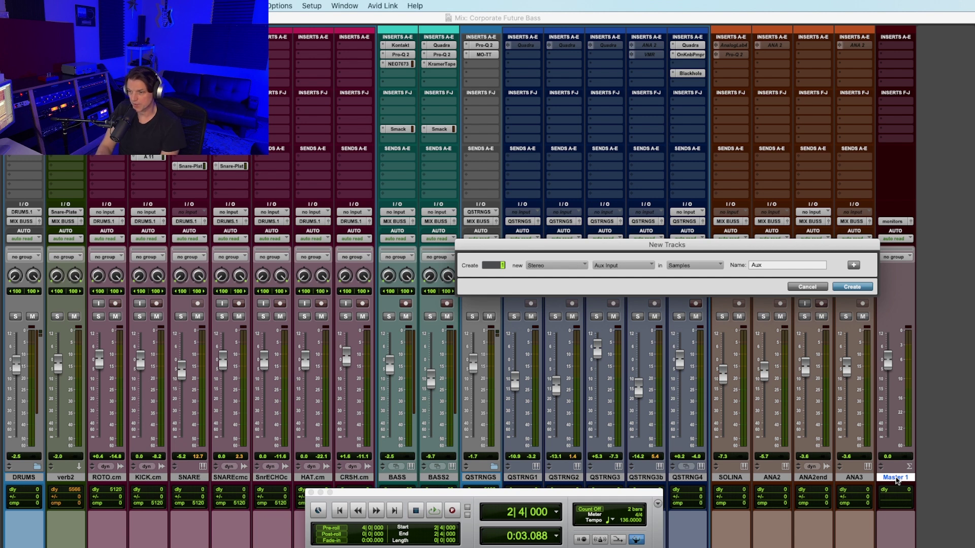
key("Return")
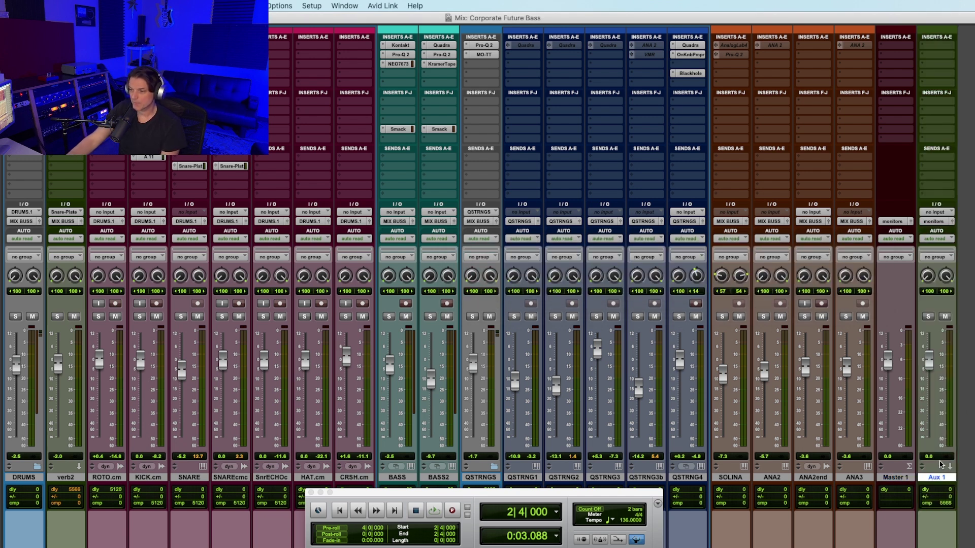
Rename the aux track 'mix' and set its input to MIX BUSS
double_click(936, 481)
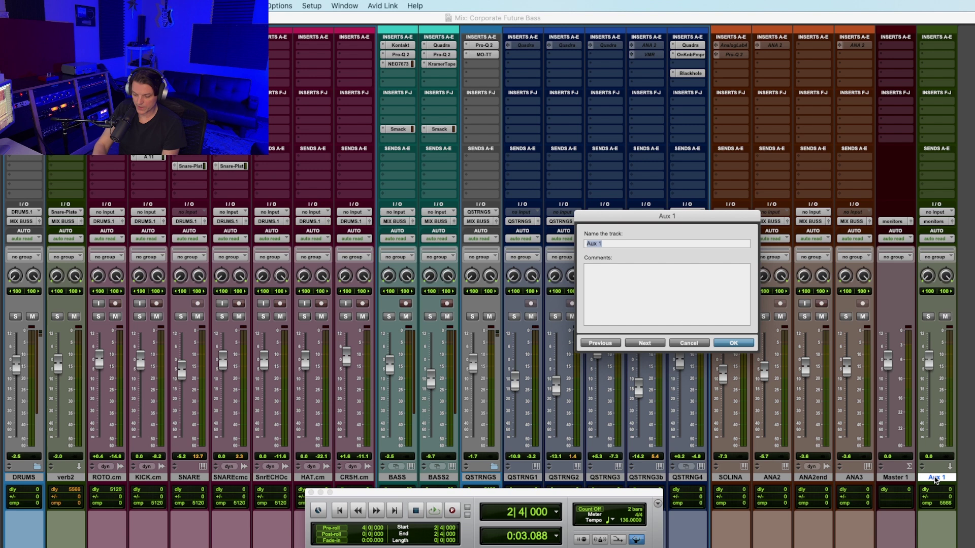
type("mix")
key("Return")
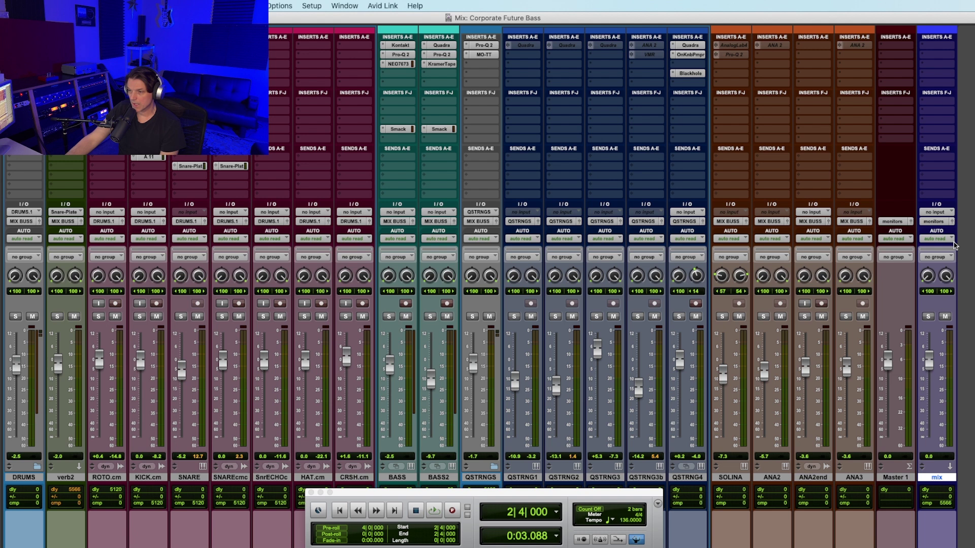
left_click(939, 213)
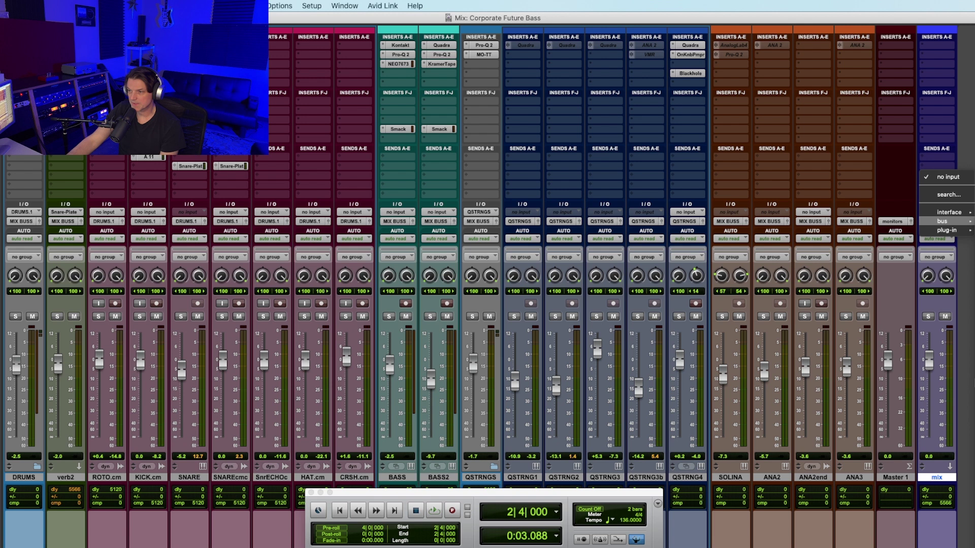
left_click(942, 221)
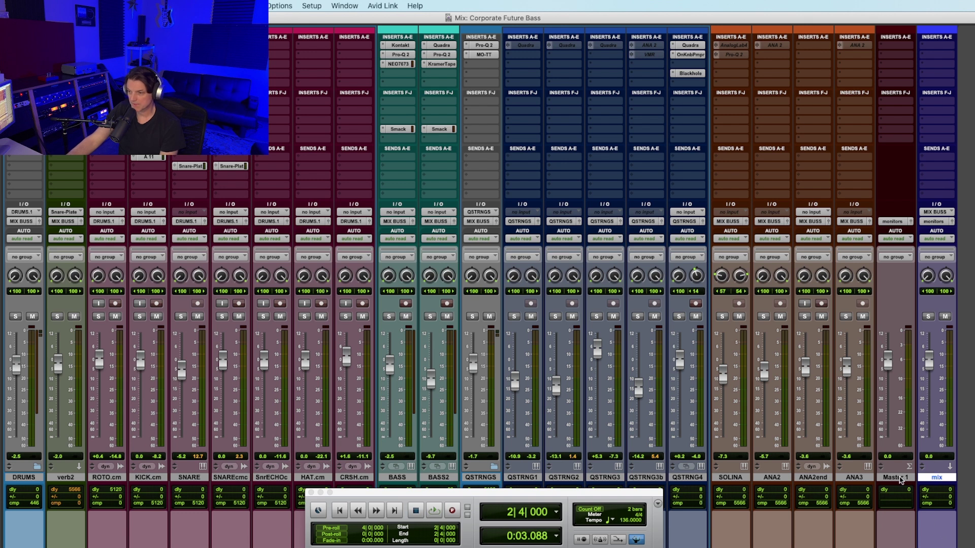
Hide the Master 1 track using its track-name context menu
left_click(900, 480)
right_click(900, 480)
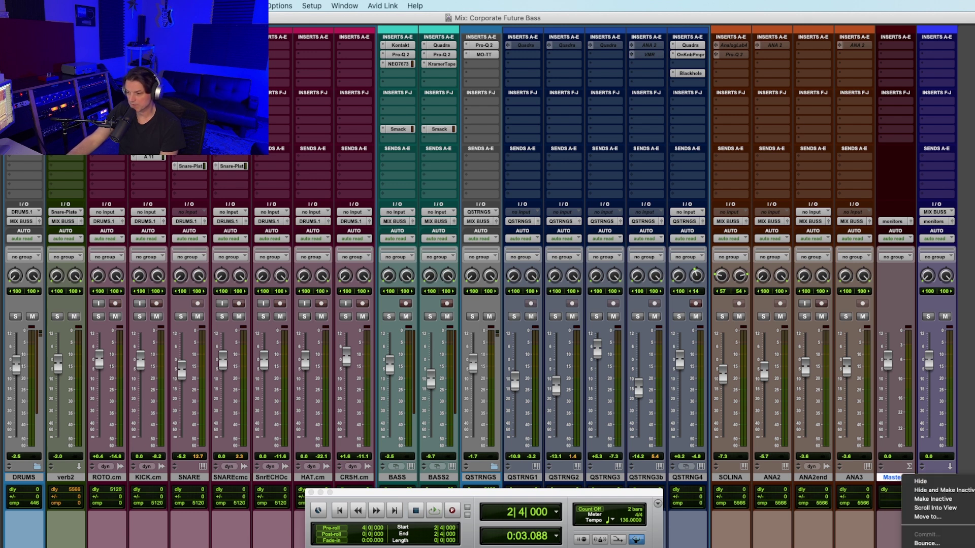
left_click(920, 481)
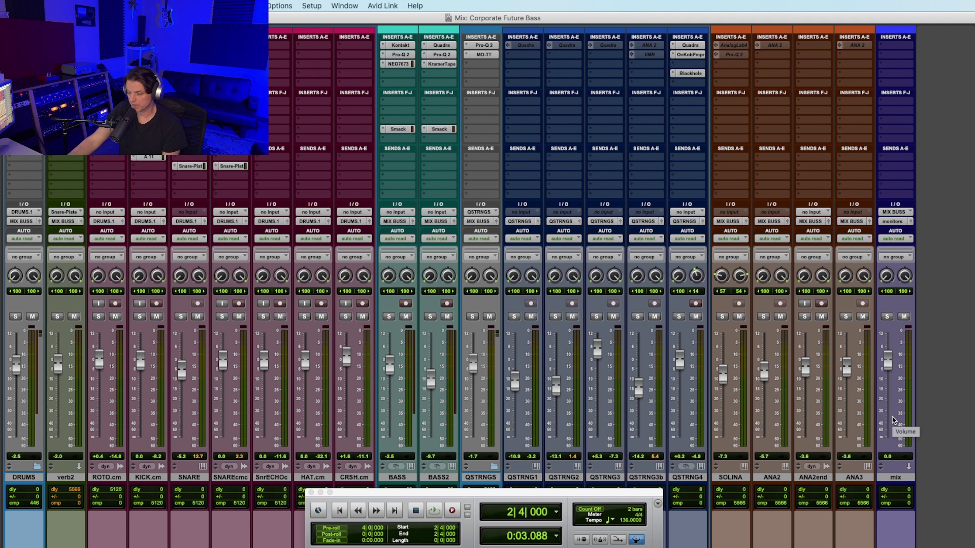
Play and stop the song through the mix aux, return to zero, and select the mix track
key("space")
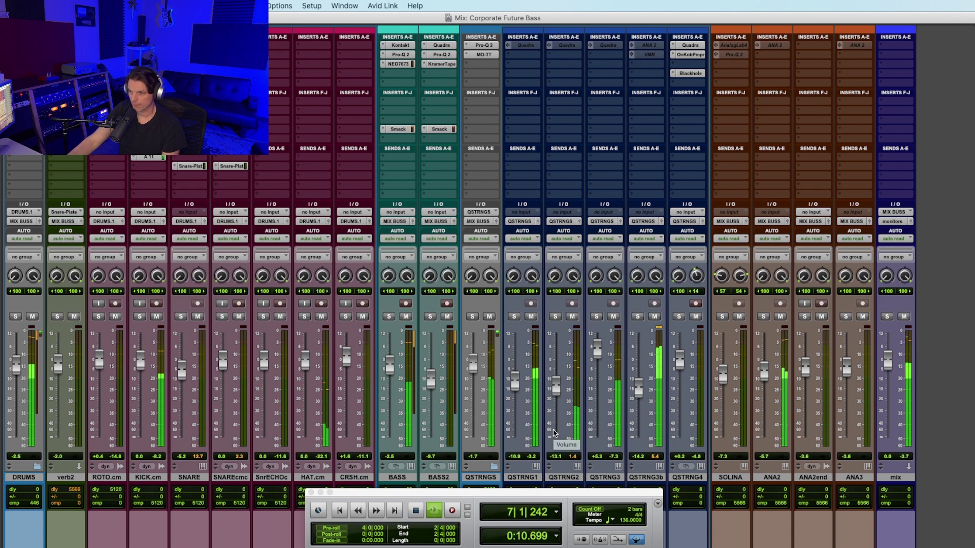
key("space")
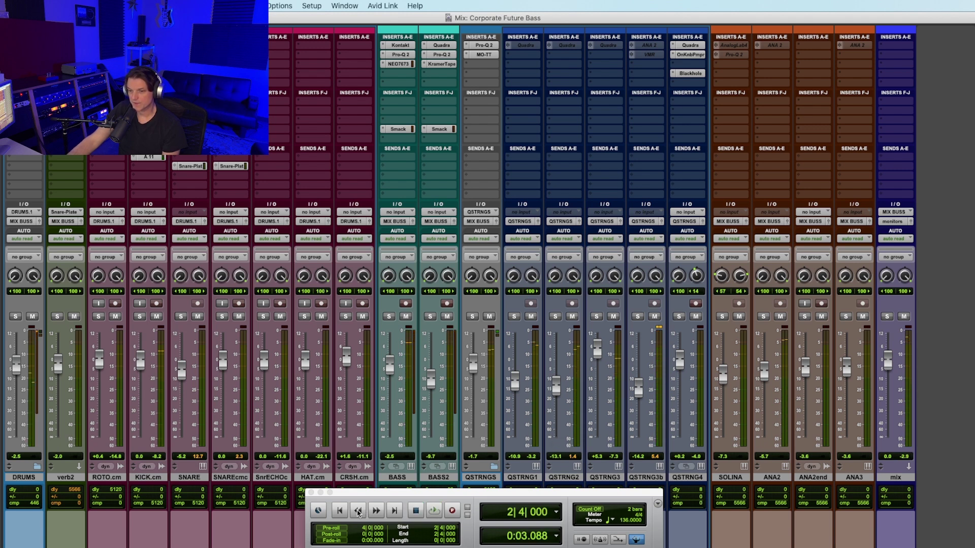
left_click(358, 510)
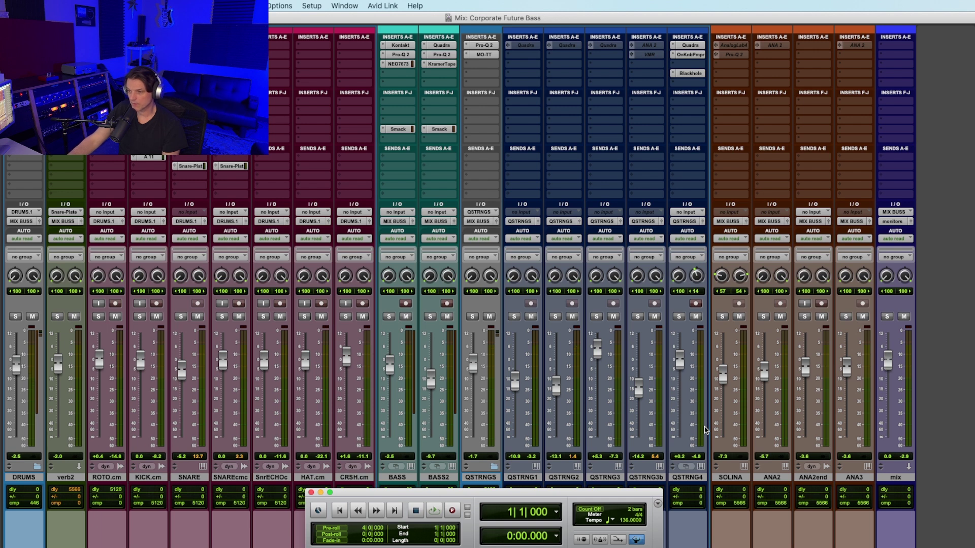
left_click(897, 478)
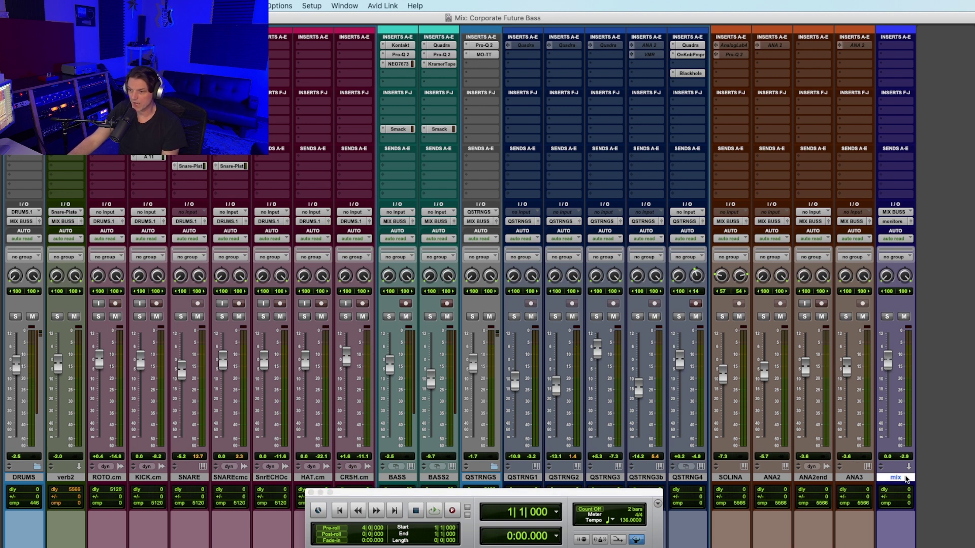
Add a stereo audio track and send the mix aux's output to Bus 19-20
key("super+shift+n")
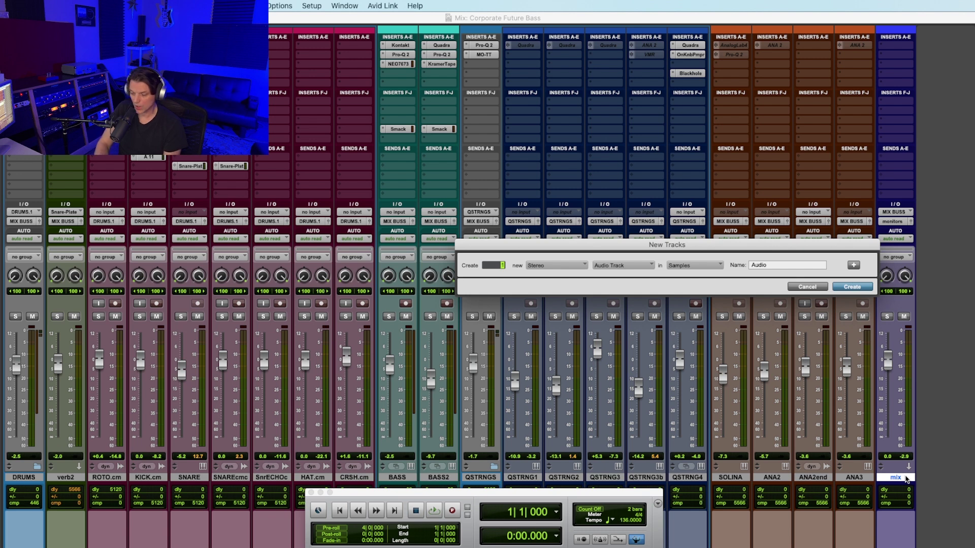
key("Return")
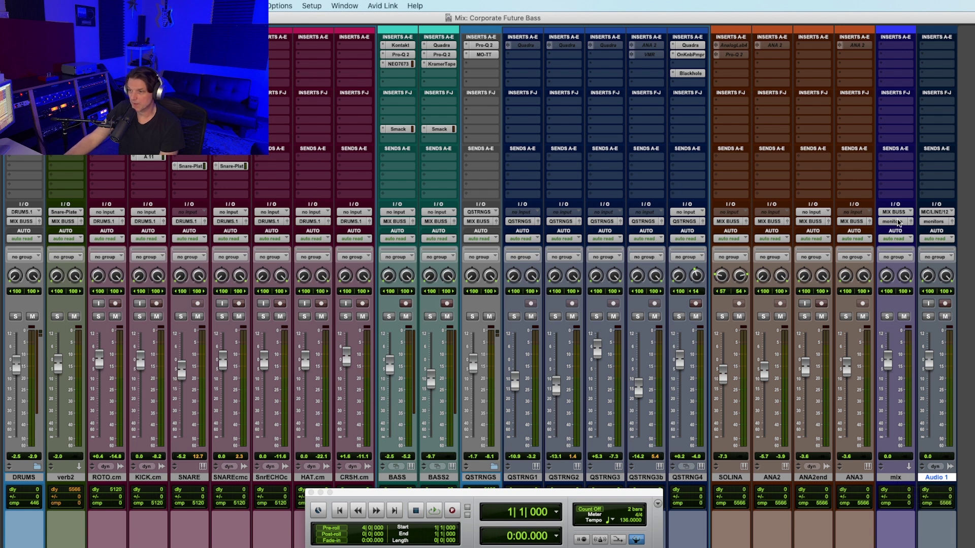
left_click(897, 222)
mouse_move(901, 231)
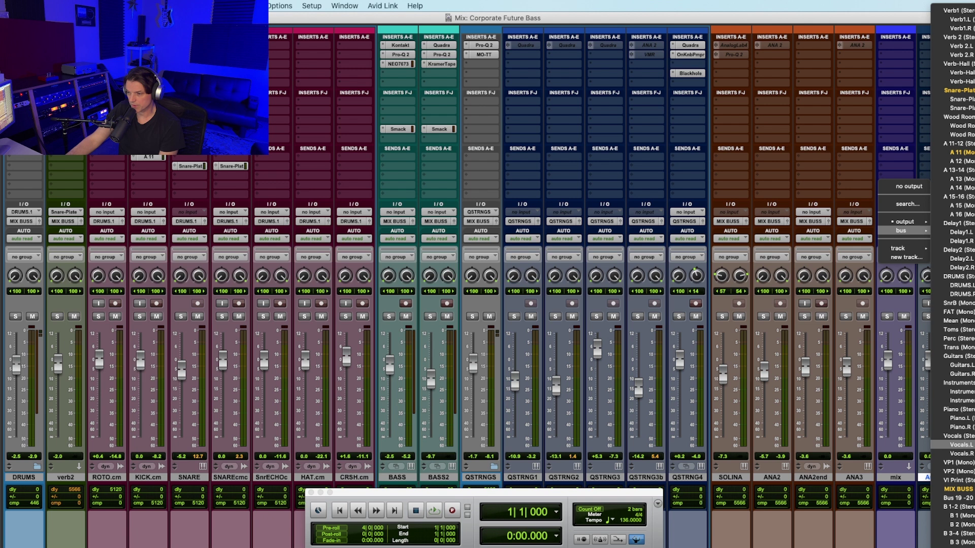
left_click(965, 502)
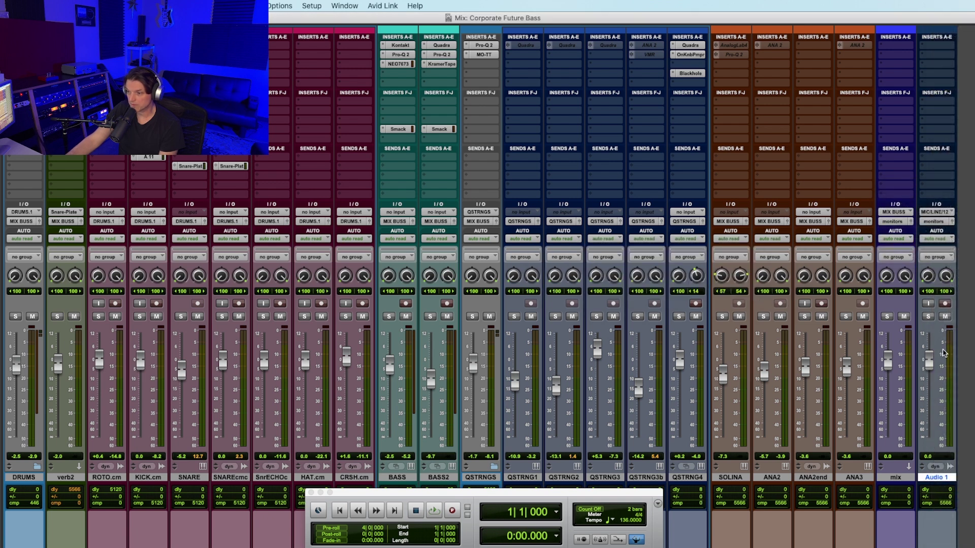
Set Audio 1's input to Bus 19-20 and arm it for recording
left_click(937, 213)
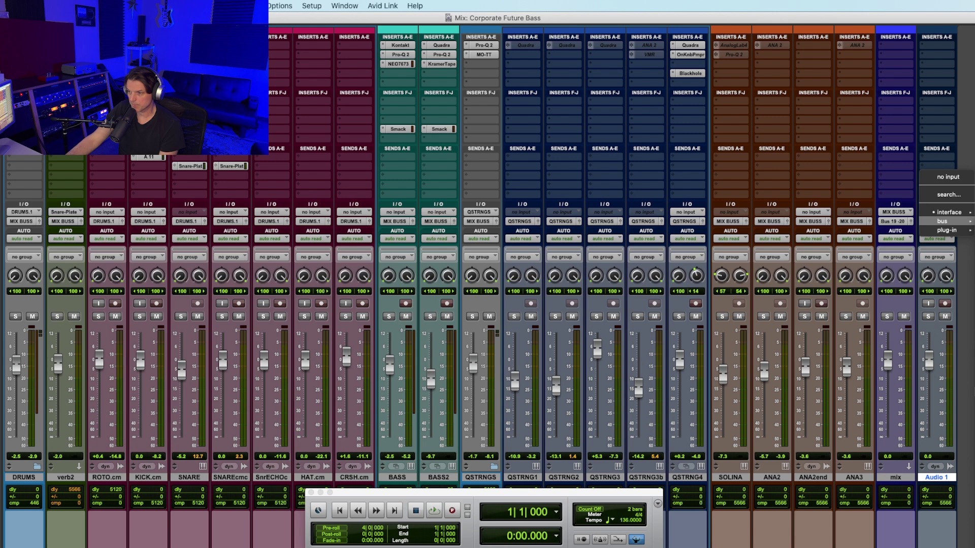
left_click(942, 222)
left_click(945, 304)
left_click(452, 511)
In the Edit window, record the full song onto Audio 1, stopping when it ends
key("super+equal")
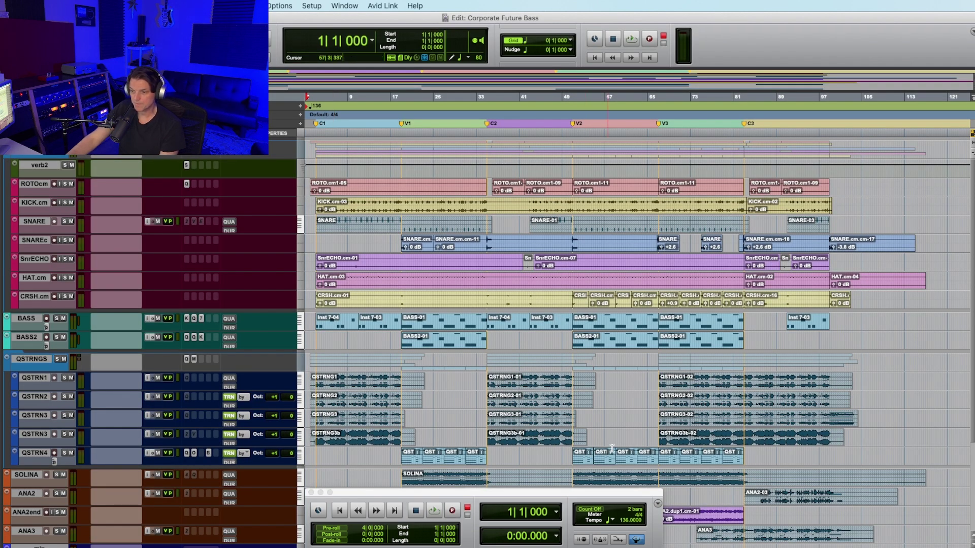
scroll(612, 449, "down", 5)
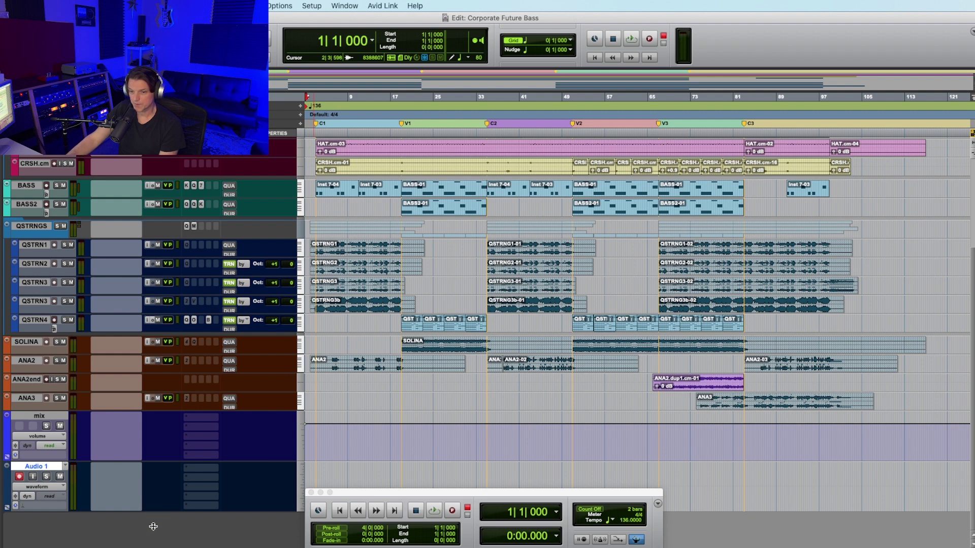
left_click(452, 511)
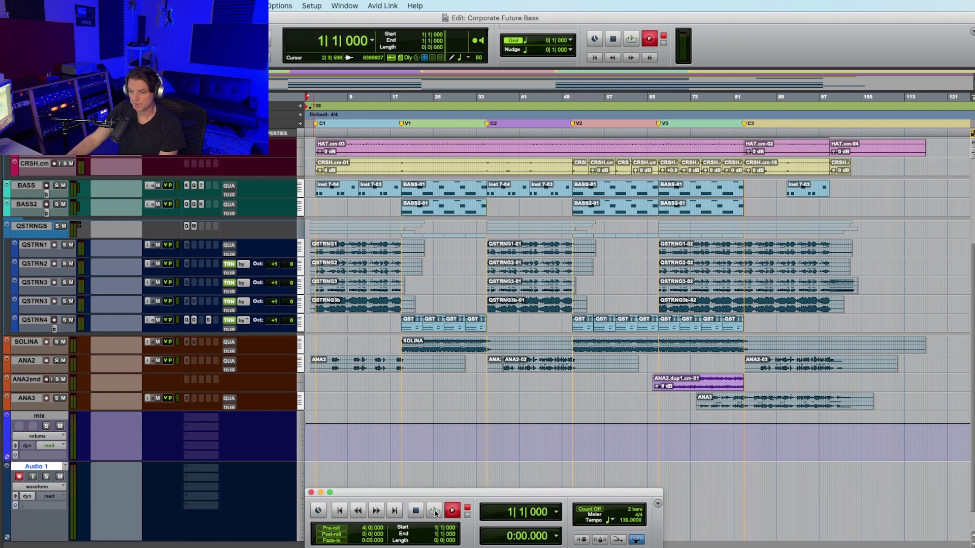
left_click(434, 511)
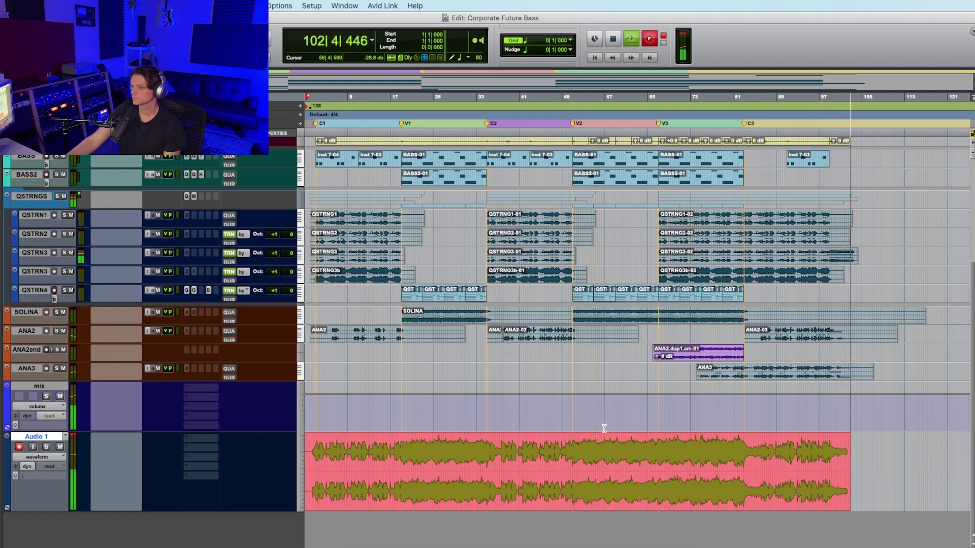
key("space")
left_click(546, 460)
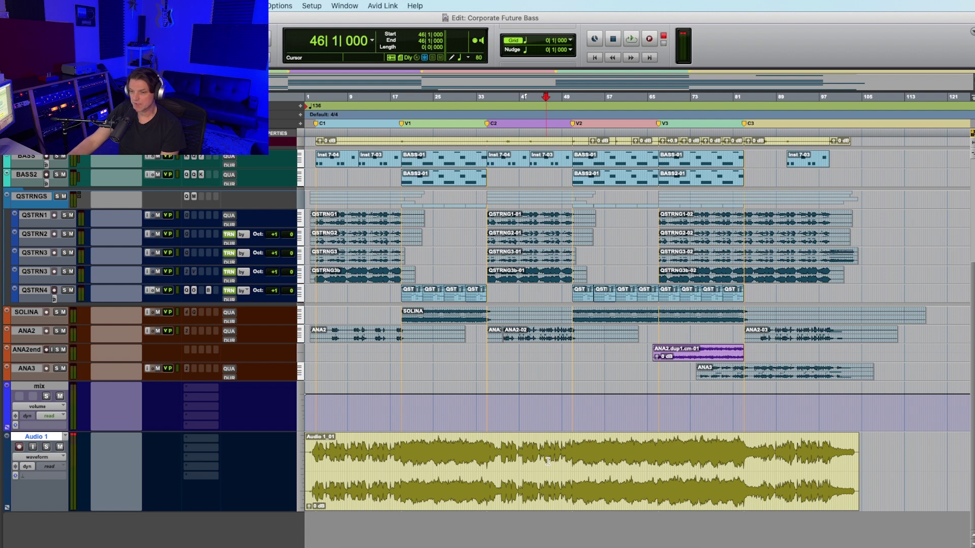
Zoom in and delete the silent lead-in before the mix audio starts
left_click(323, 472)
key("super+bracketright")
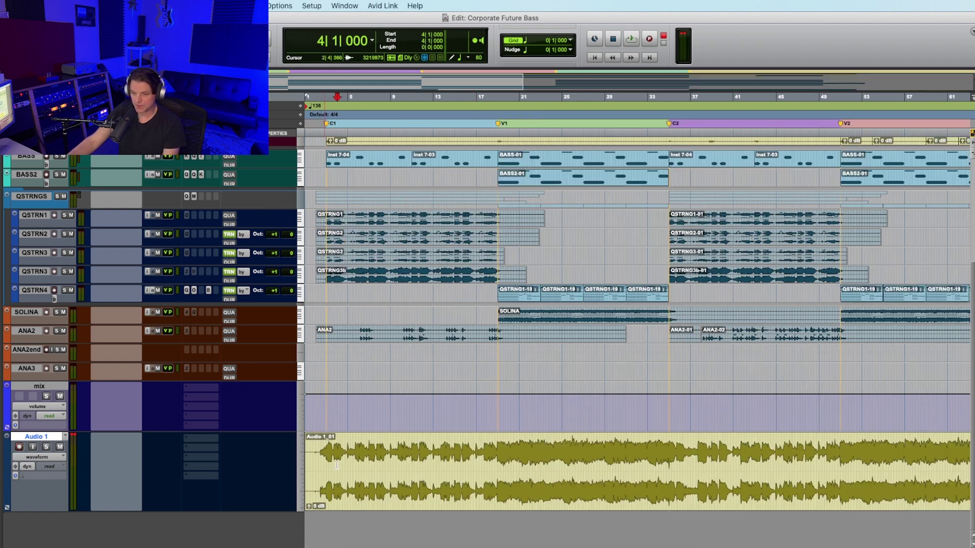
key("super+bracketright")
key("super+bracketright")
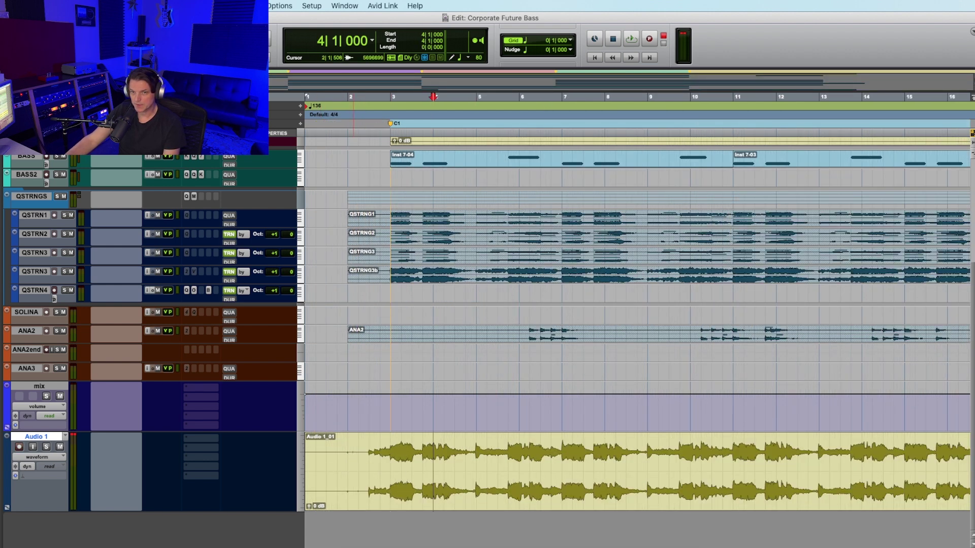
left_click(366, 465)
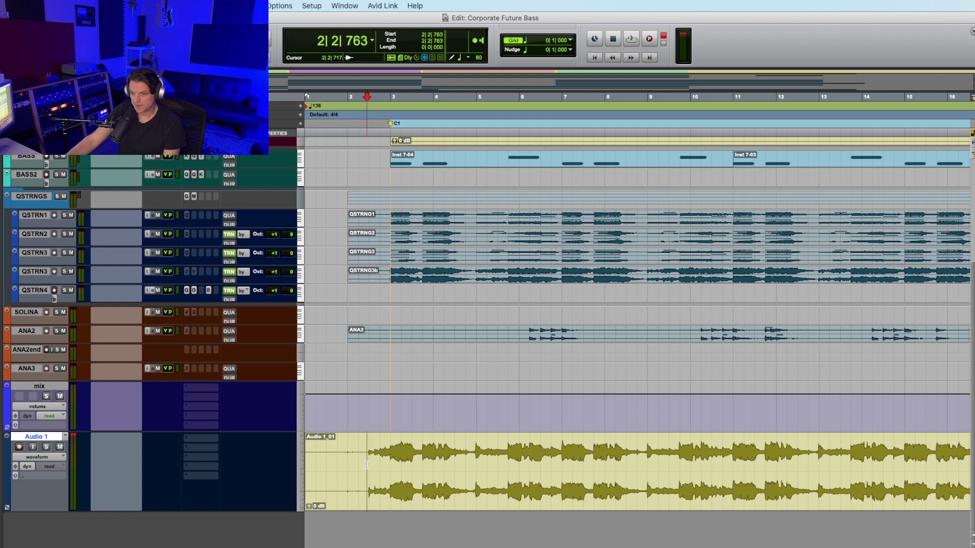
left_click_drag(367, 465, 304, 468)
key("Delete")
Verify the trimmed clip now starts at 2|2|833, then zoom out to the whole song
left_click(388, 465)
double_click(388, 464)
key("super+bracketright")
key("super+bracketright")
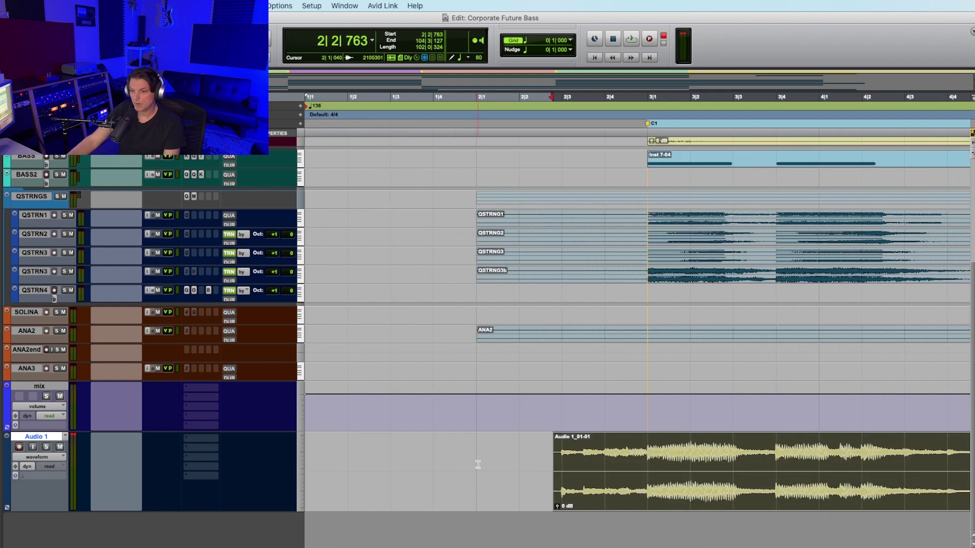
left_click(559, 465)
left_click_drag(542, 470, 555, 470)
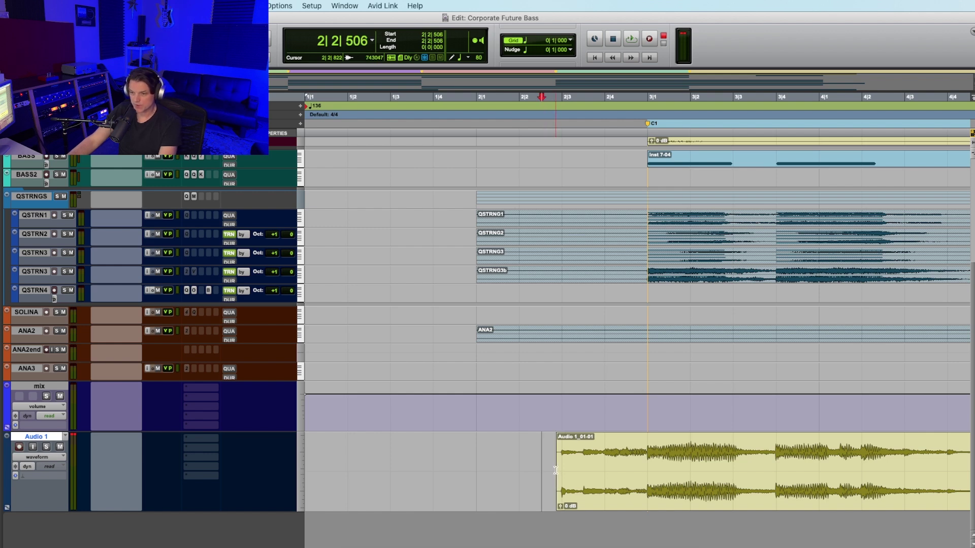
double_click(583, 469)
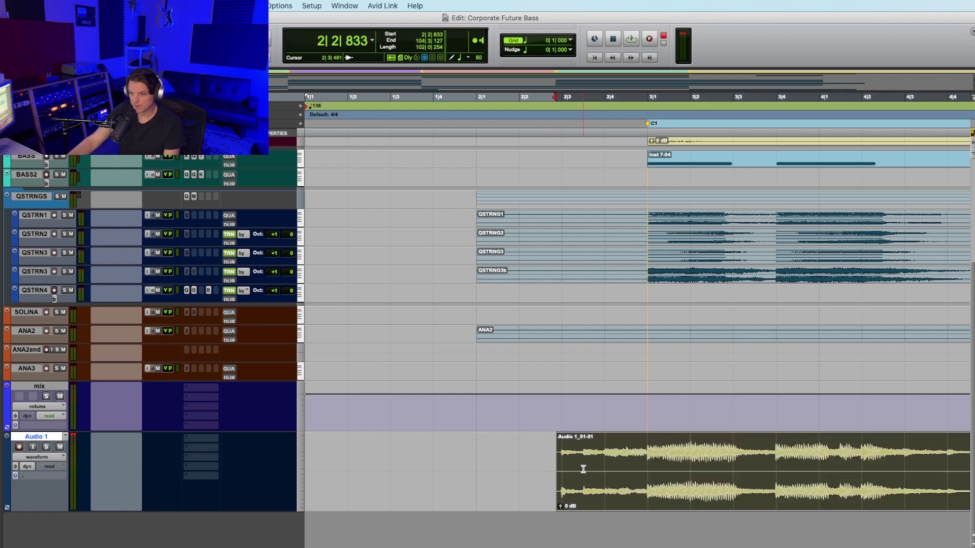
key("super+bracketleft")
key("super+bracketleft")
key("super+bracketleft")
key("super+bracketleft")
key("super+bracketleft")
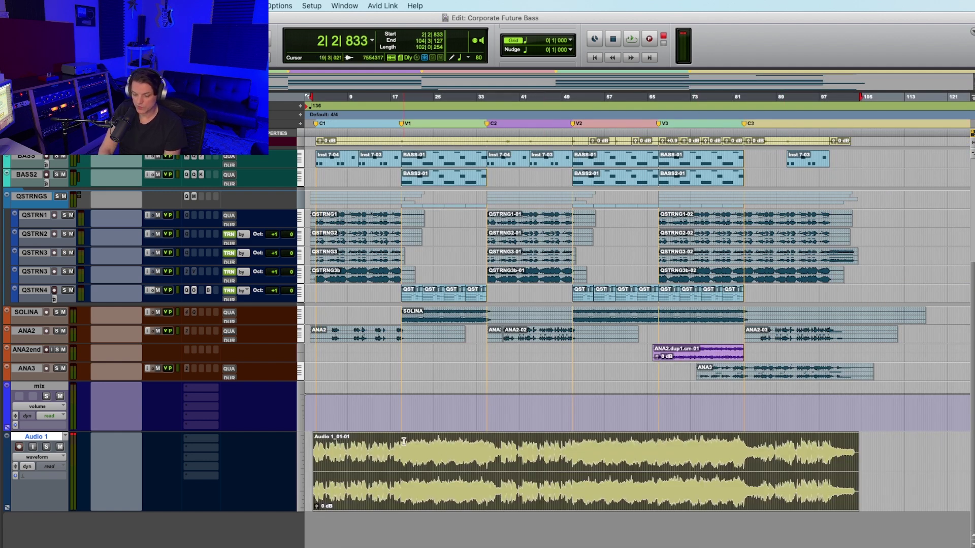
Rename the trimmed Audio 1 clip to 'Corporate Future Bass_mix1' via Cmd+Shift+R
right_click(415, 459)
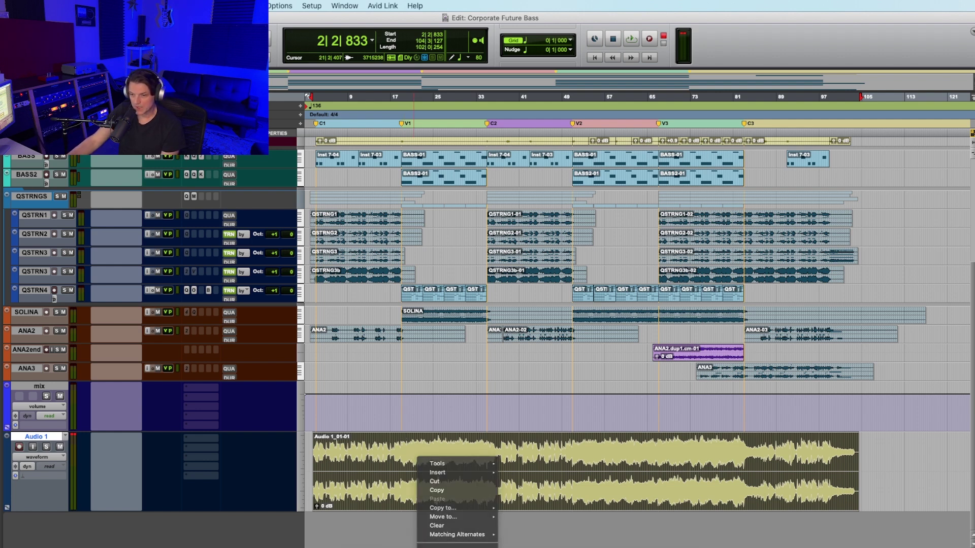
key("super+shift+r")
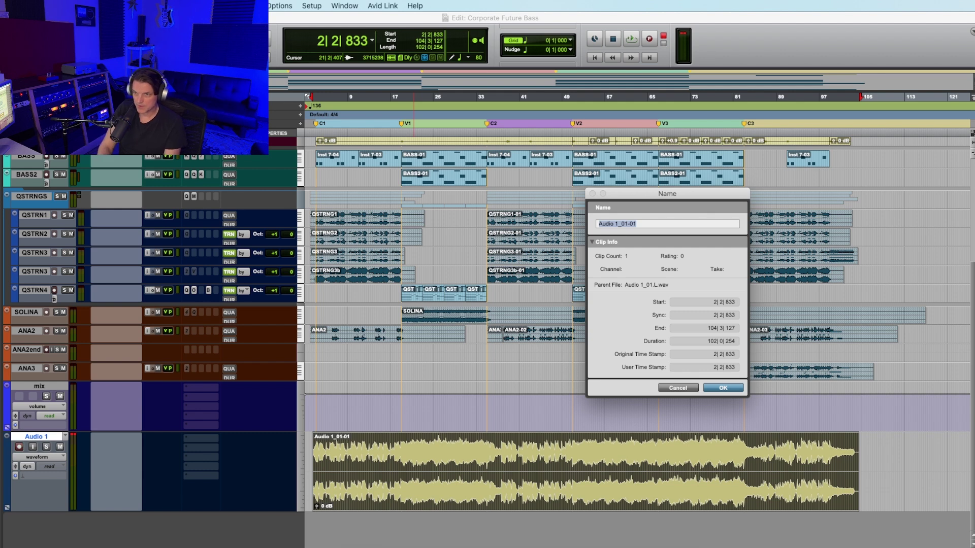
type("Corporate Future Bass_mix1")
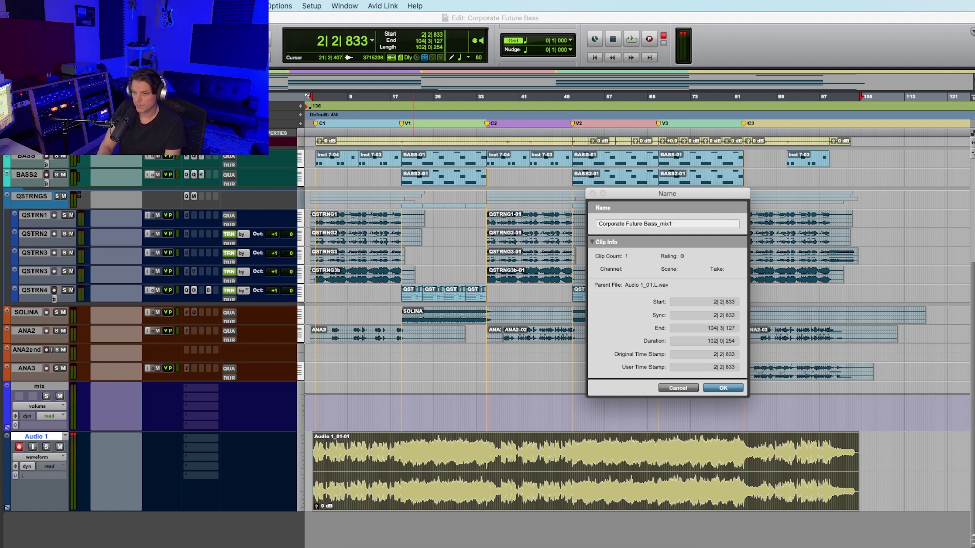
key("Return")
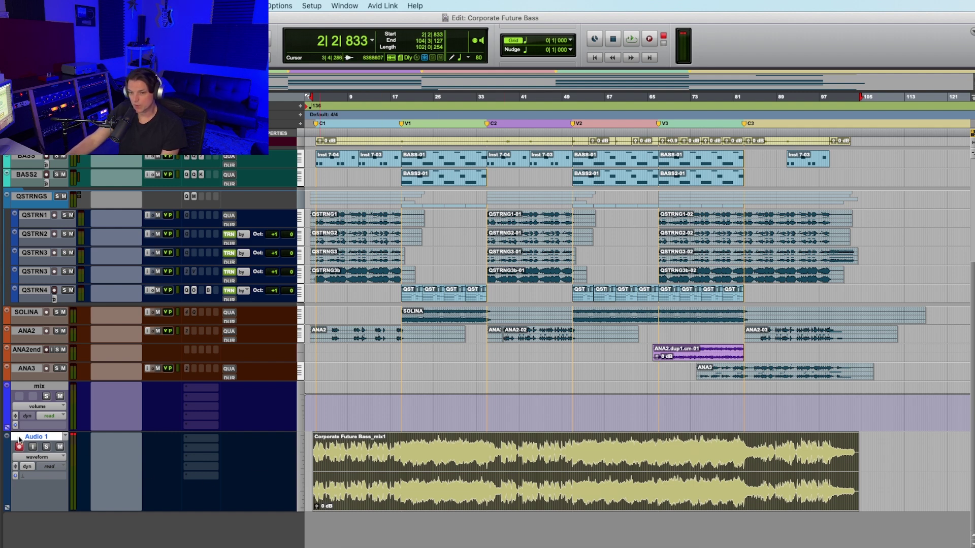
Rename the Audio 1 track to 'mix1'
double_click(45, 438)
type("mix")
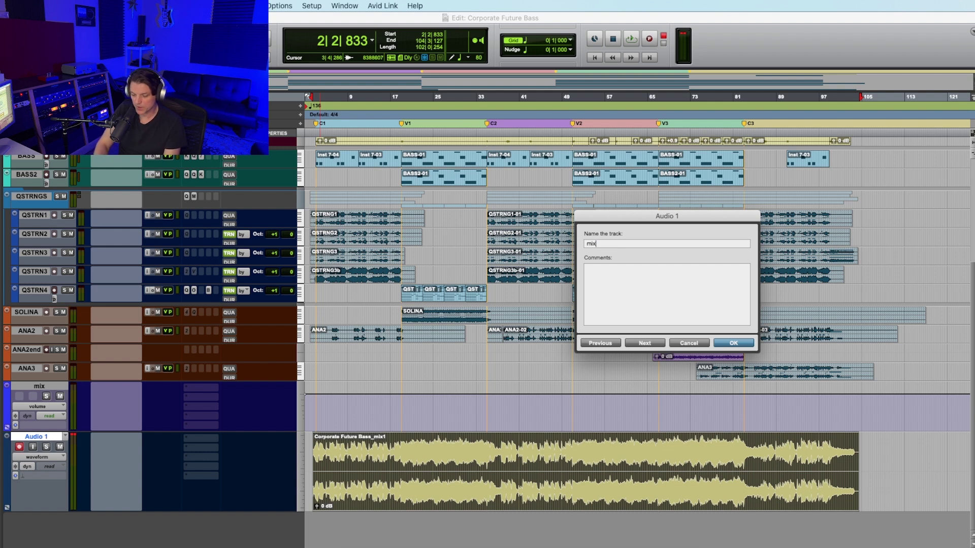
type("1")
key("Return")
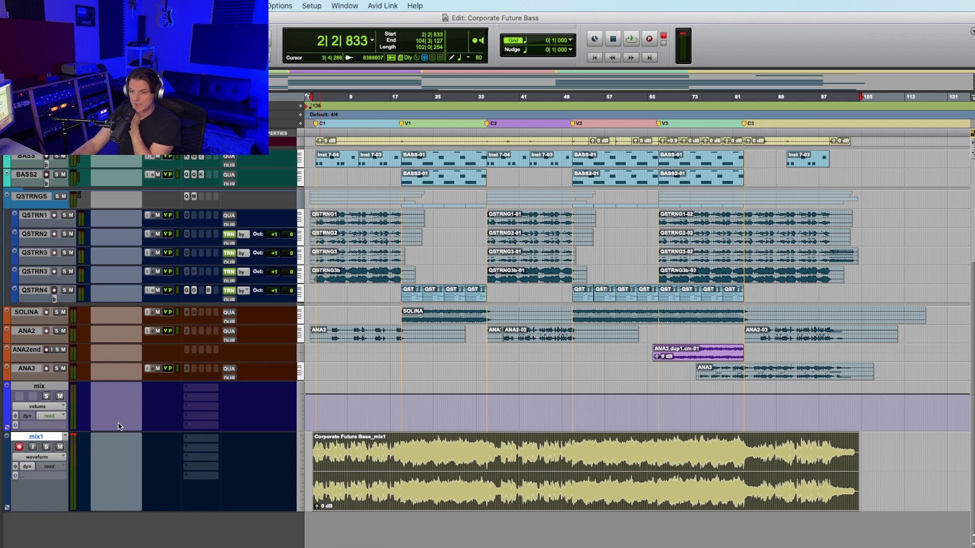
Create a new empty playlist on the track named 'mix2'
left_click(65, 437)
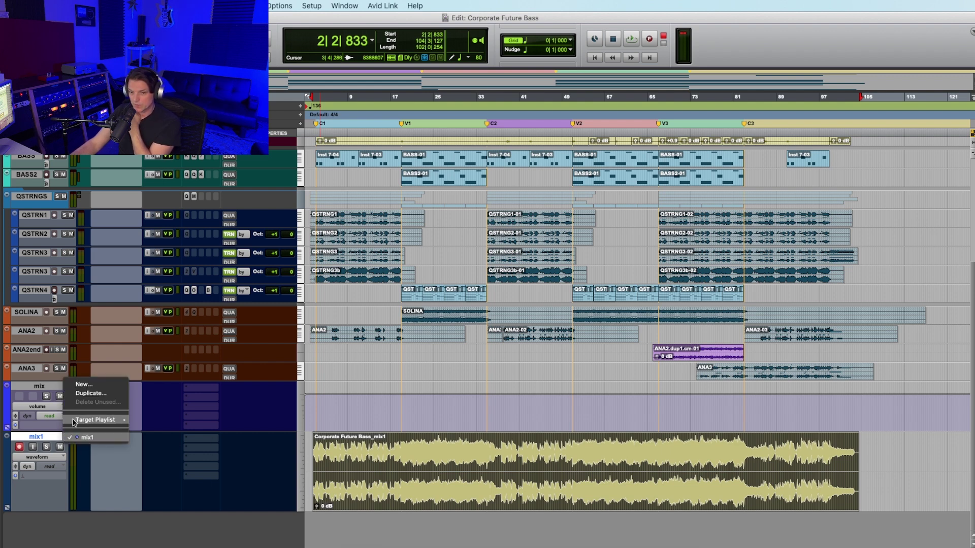
left_click(87, 388)
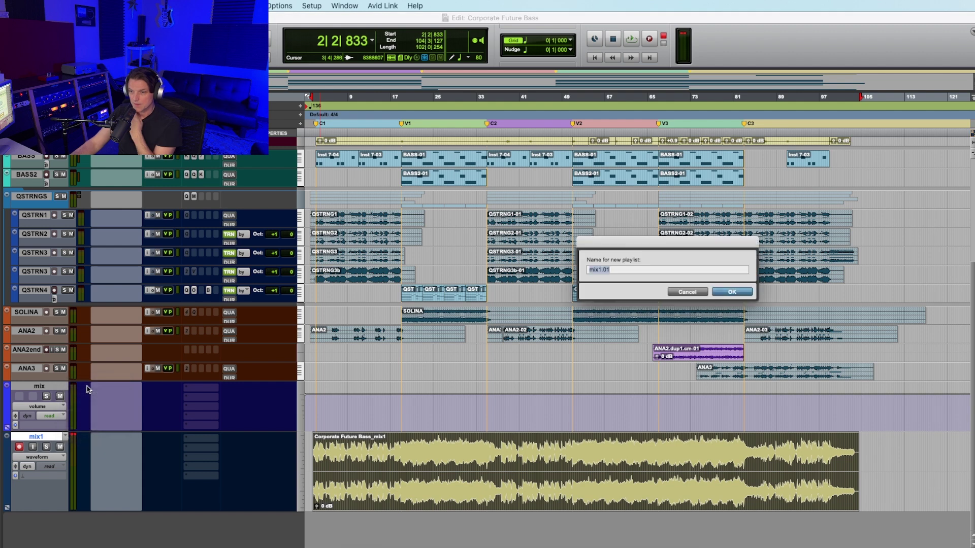
type("mix2")
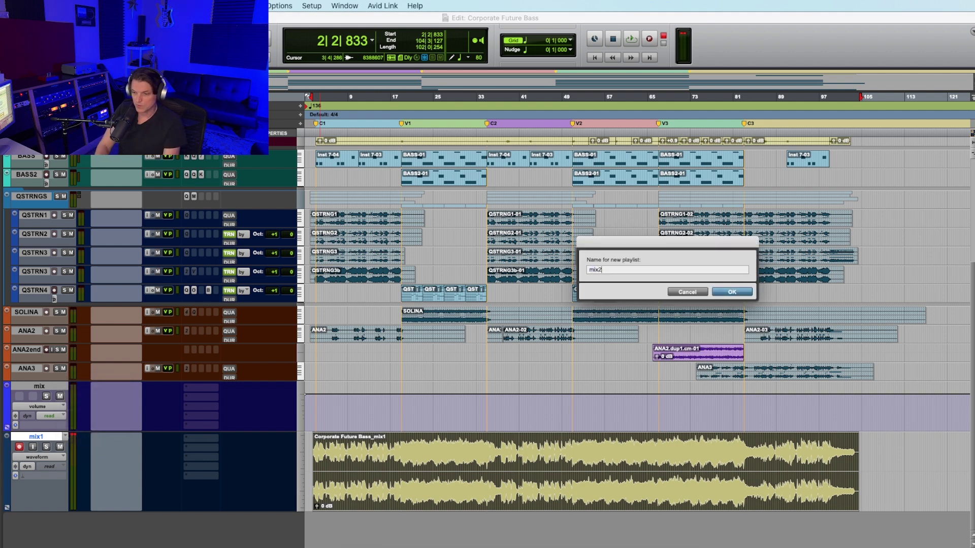
key("Return")
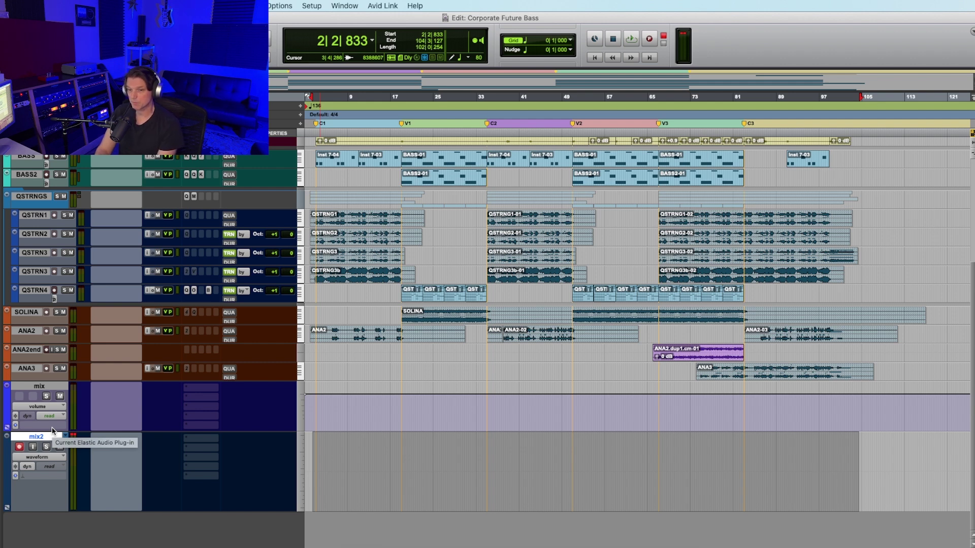
Toggle record-enable on mix2 with Shift+R, leaving it armed
key("shift+r")
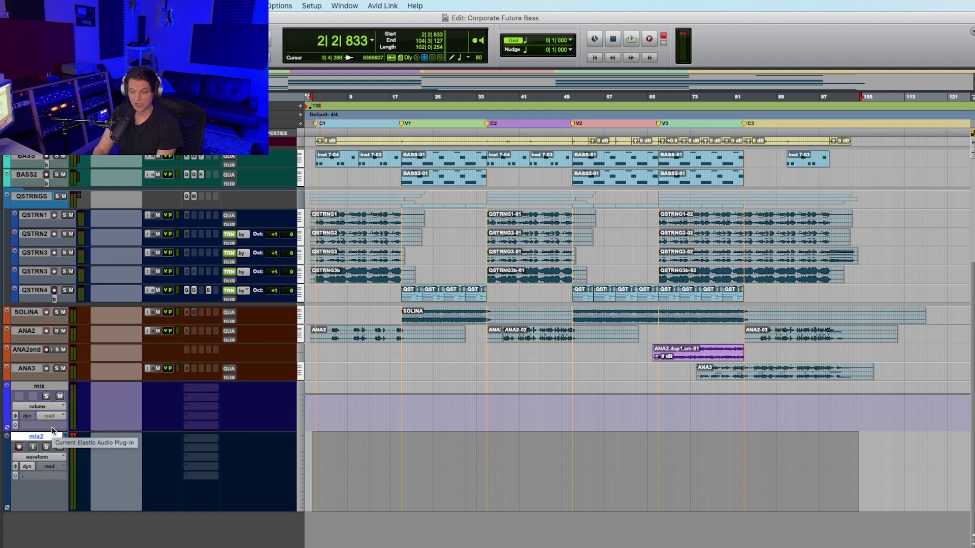
key("shift+r")
key("shift+r")
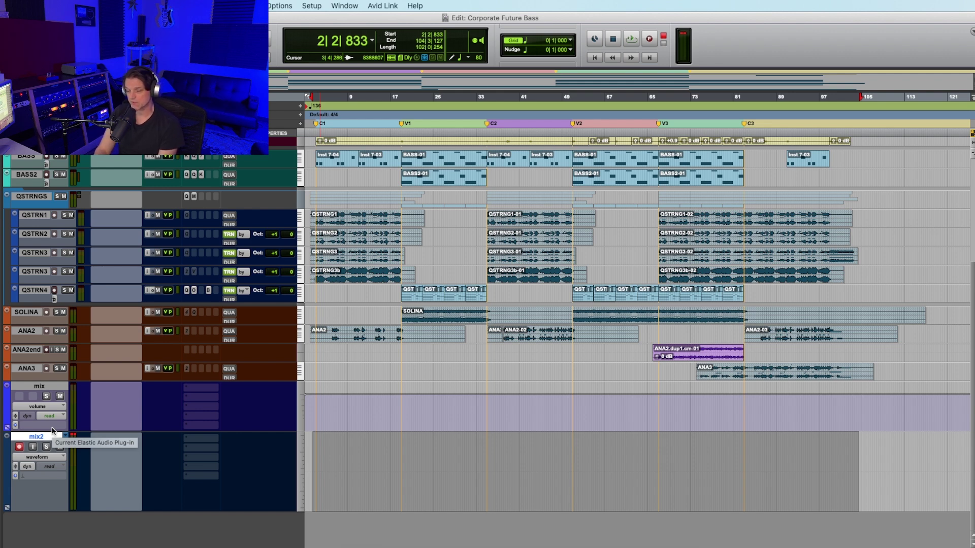
key("shift+r")
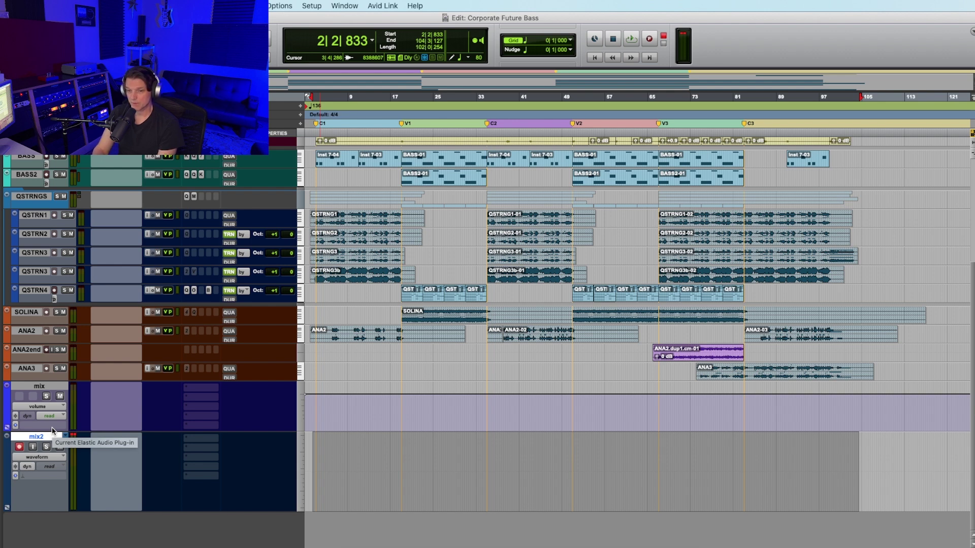
Return the track to its mix1 playlist holding the printed Corporate Future Bass_mix1 clip
left_click(66, 436)
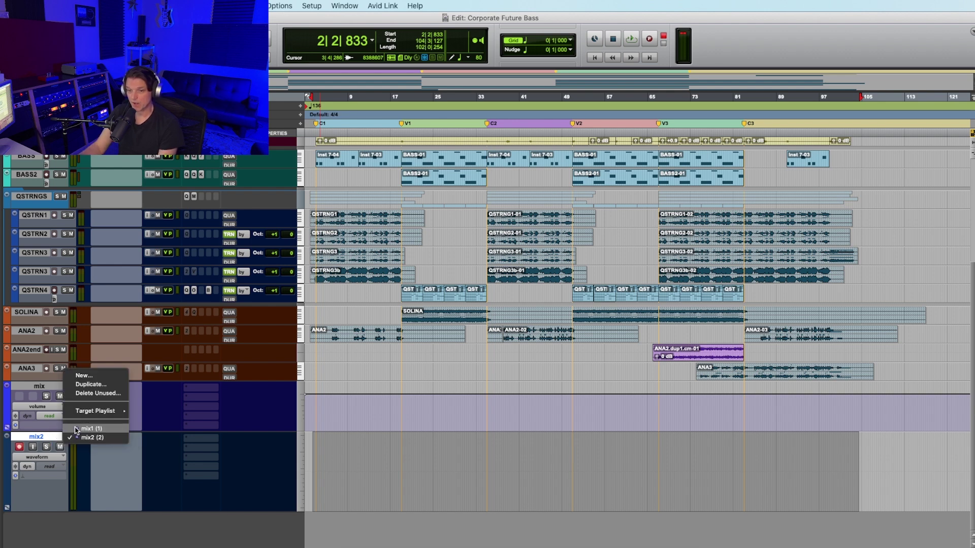
left_click(90, 429)
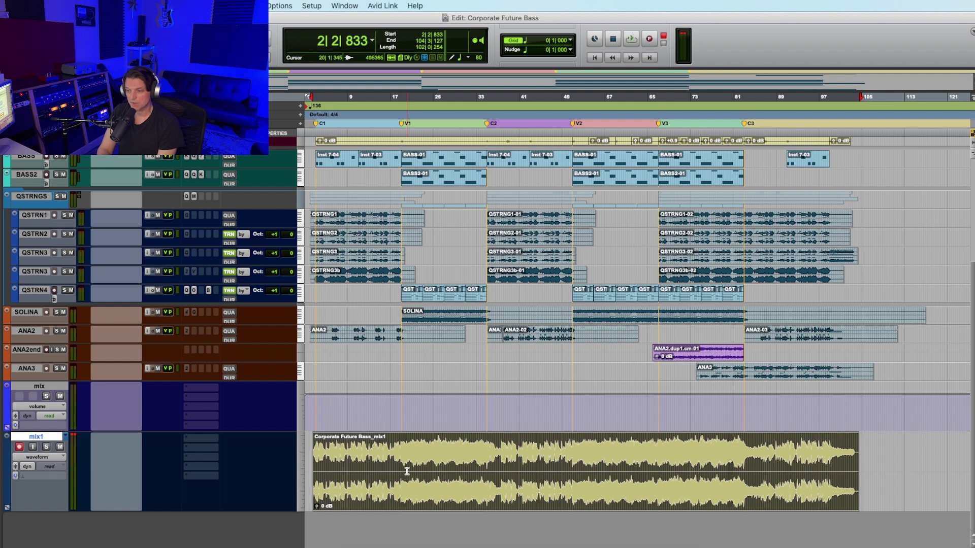
Zoom in horizontally with Cmd+] so about the first 39 bars fill the timeline
key("super+bracketright")
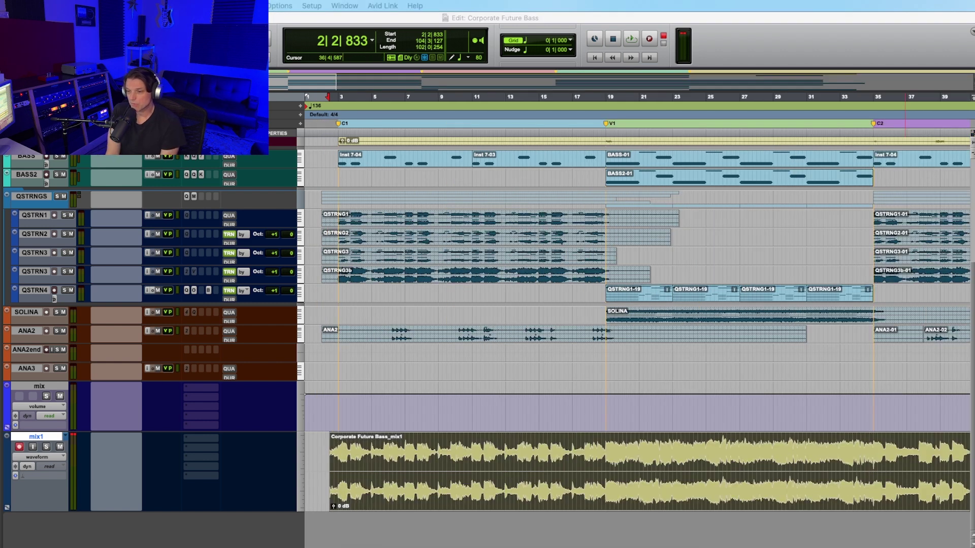